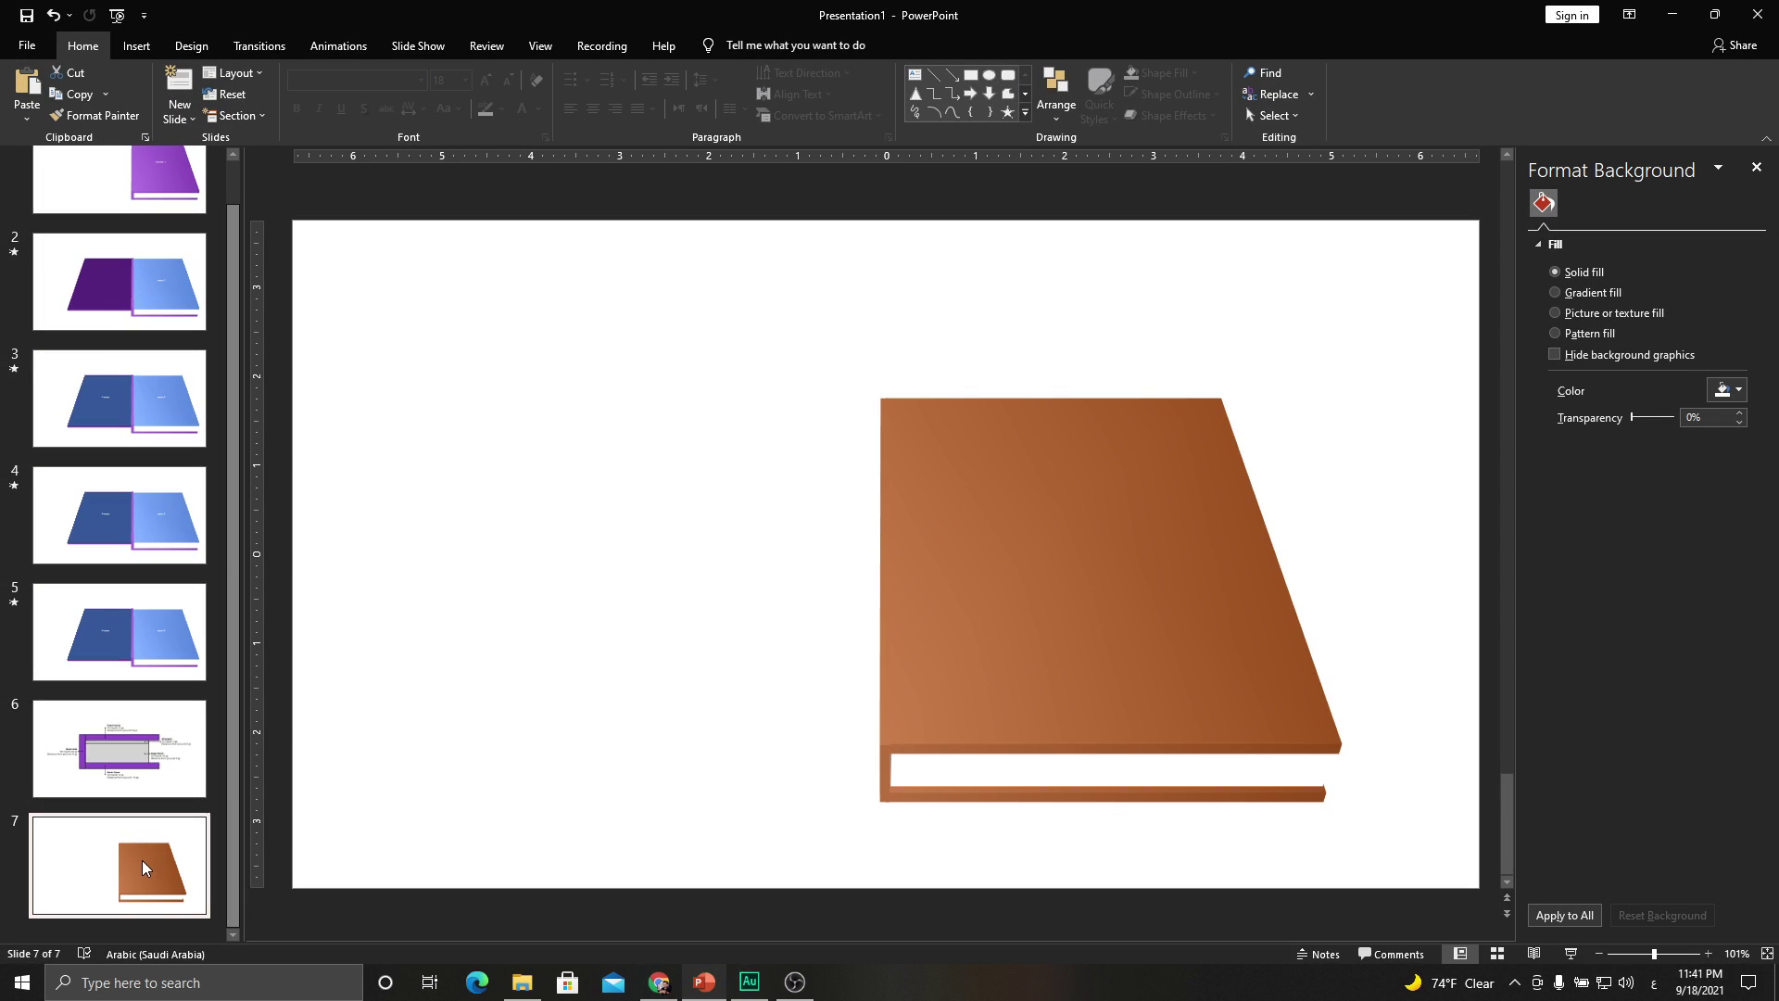
Duplicate slide 7's closed brown book as slide 8 and close the Format Background pane.
{"action": "right_click", "coordinate": [141, 854]}
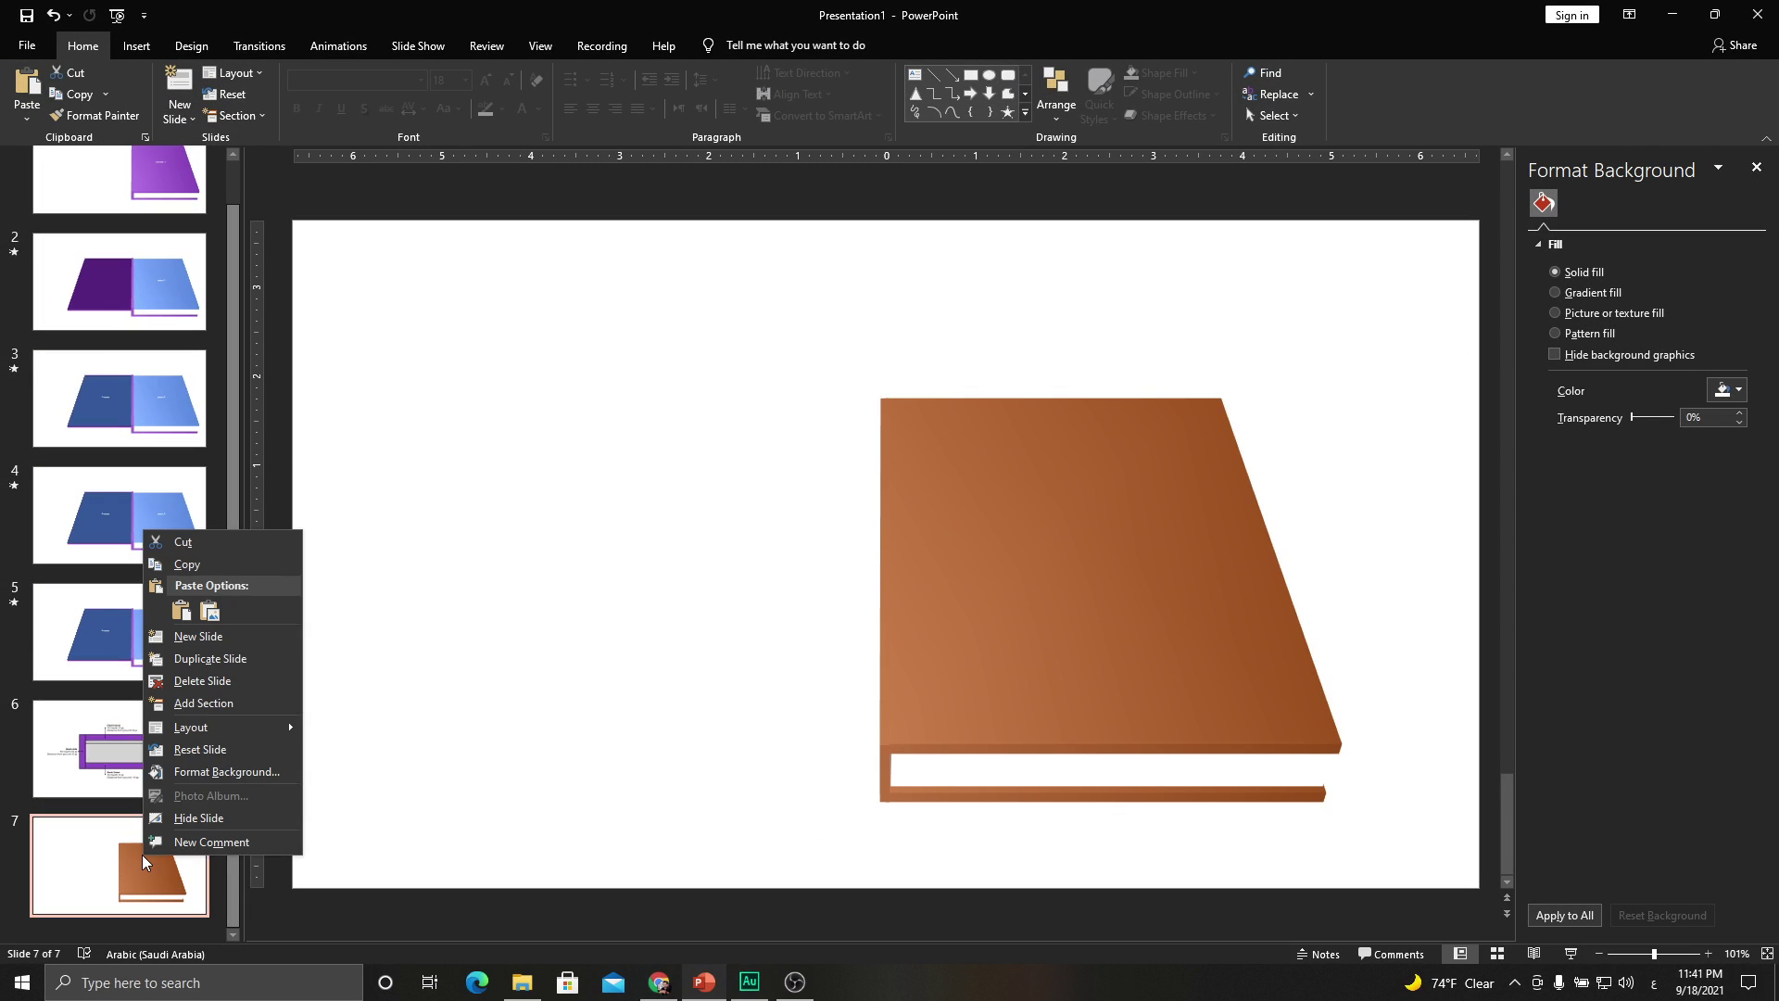
{"action": "left_click", "coordinate": [191, 661]}
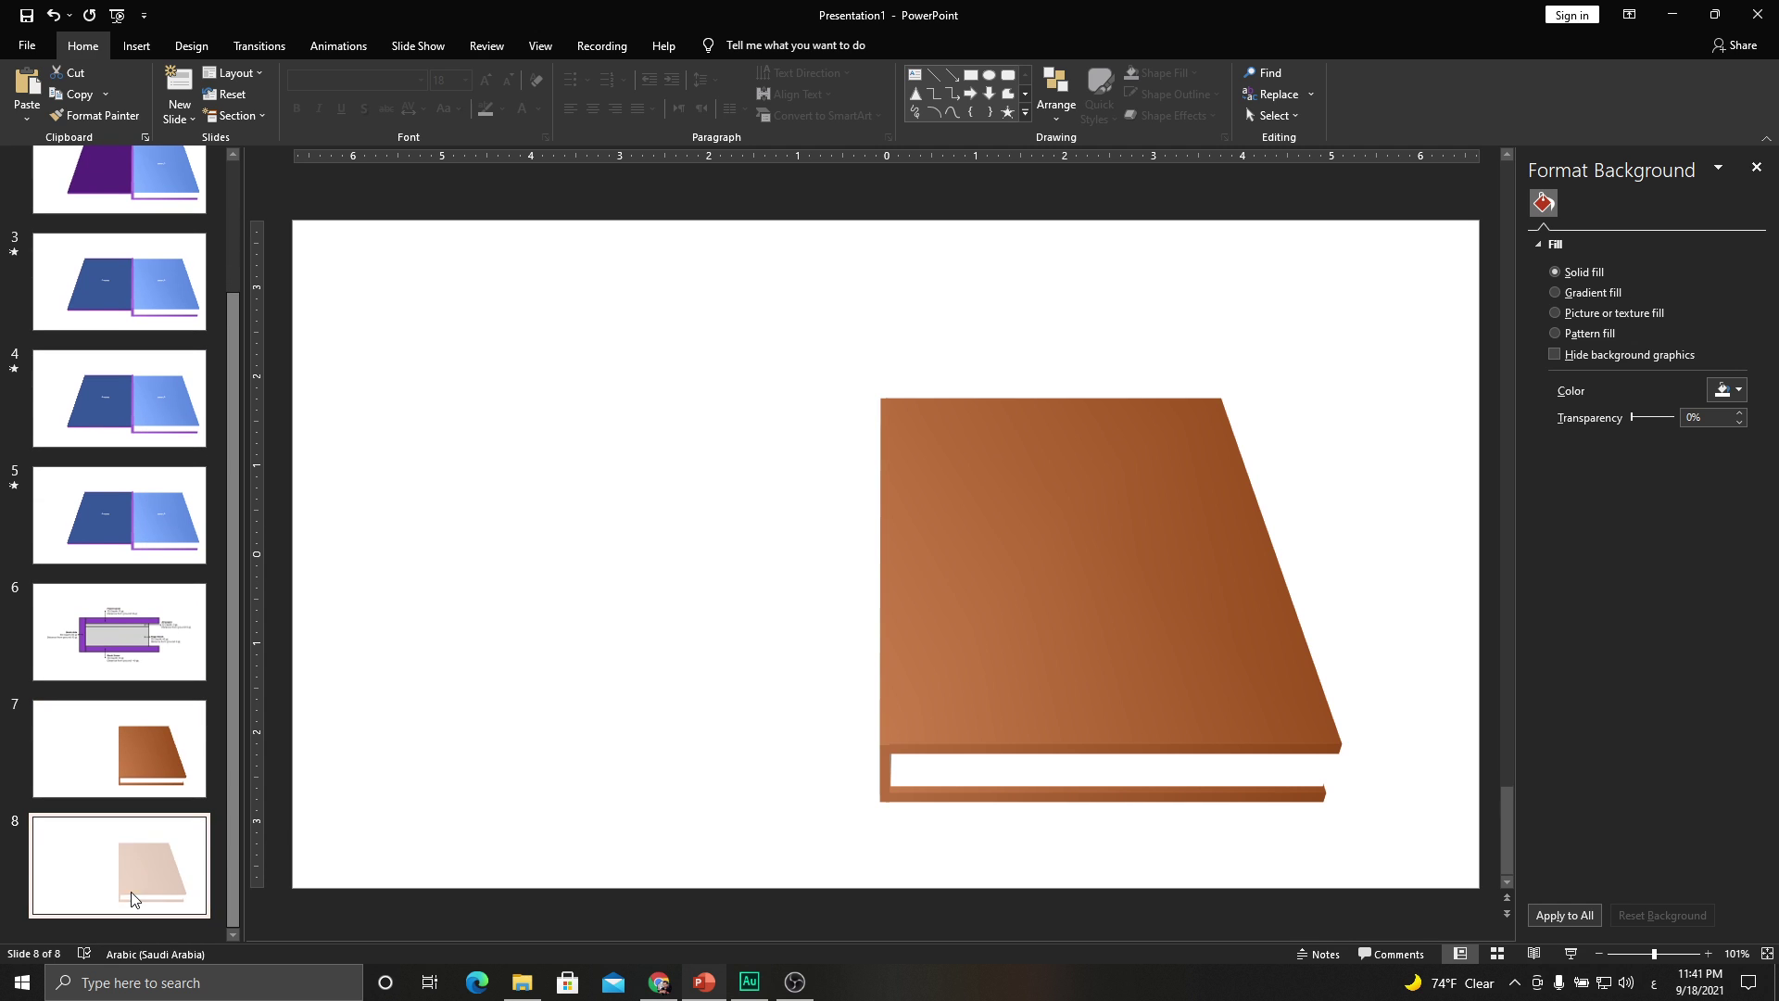
{"action": "left_click", "coordinate": [1756, 168]}
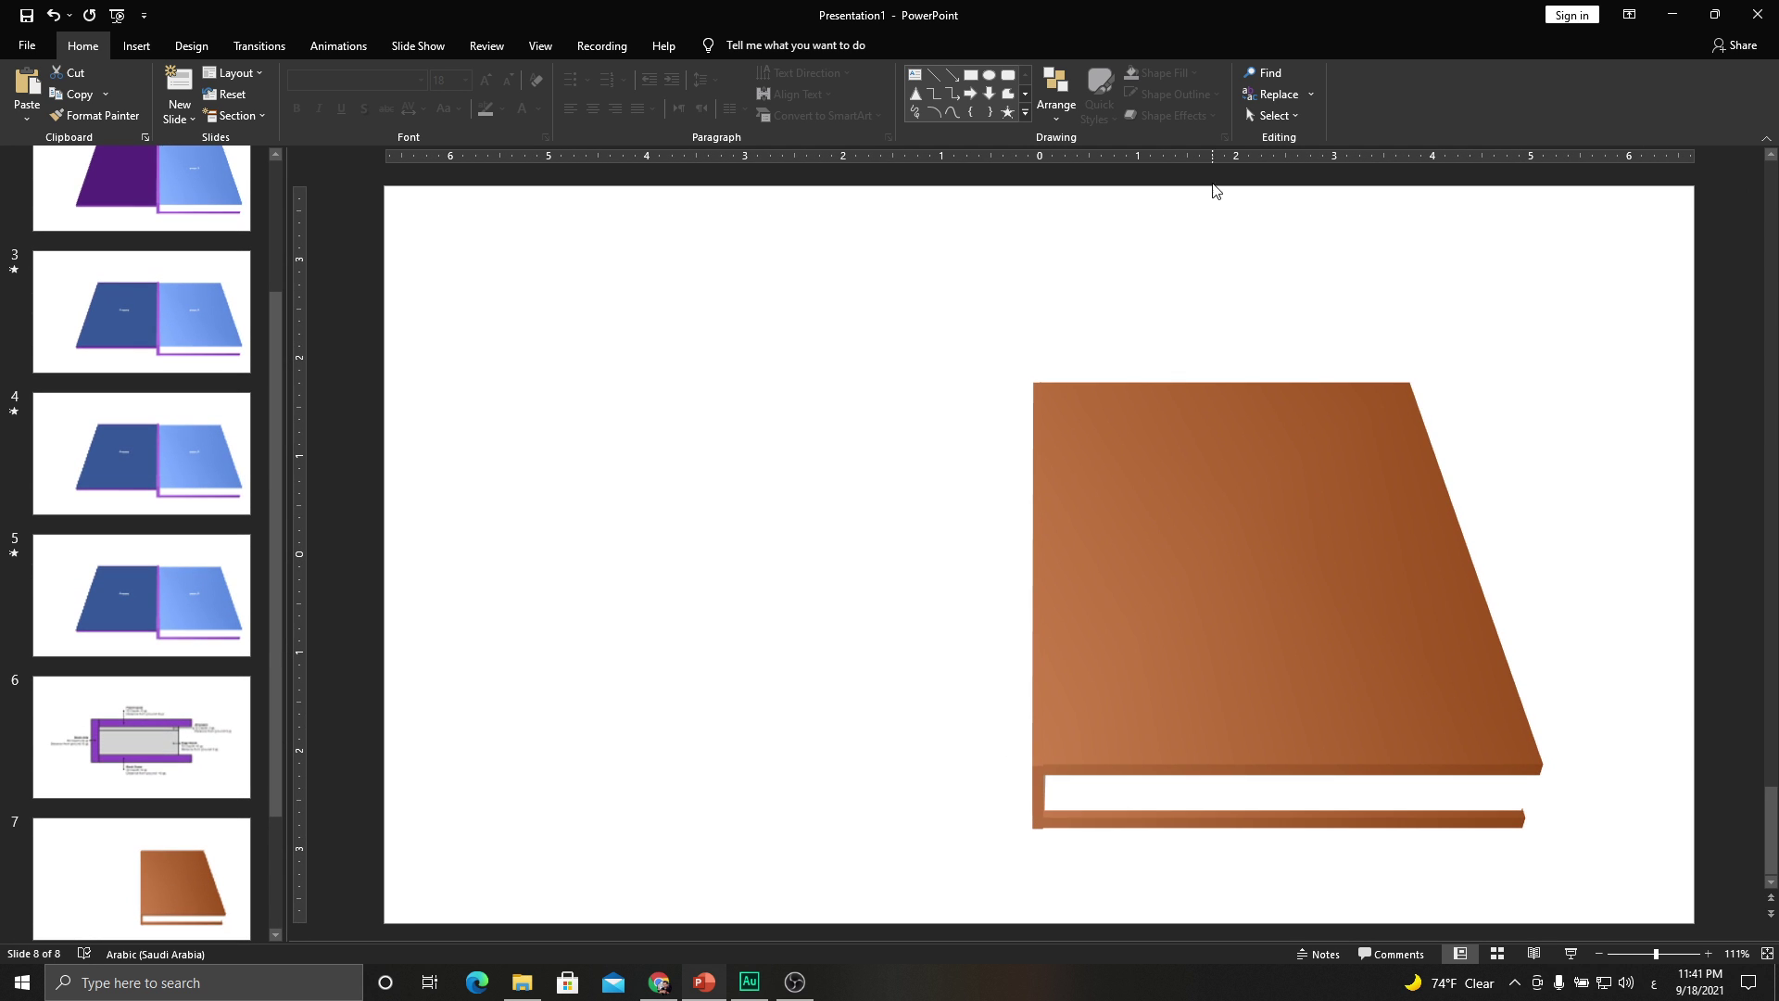
{"action": "left_click", "coordinate": [621, 44]}
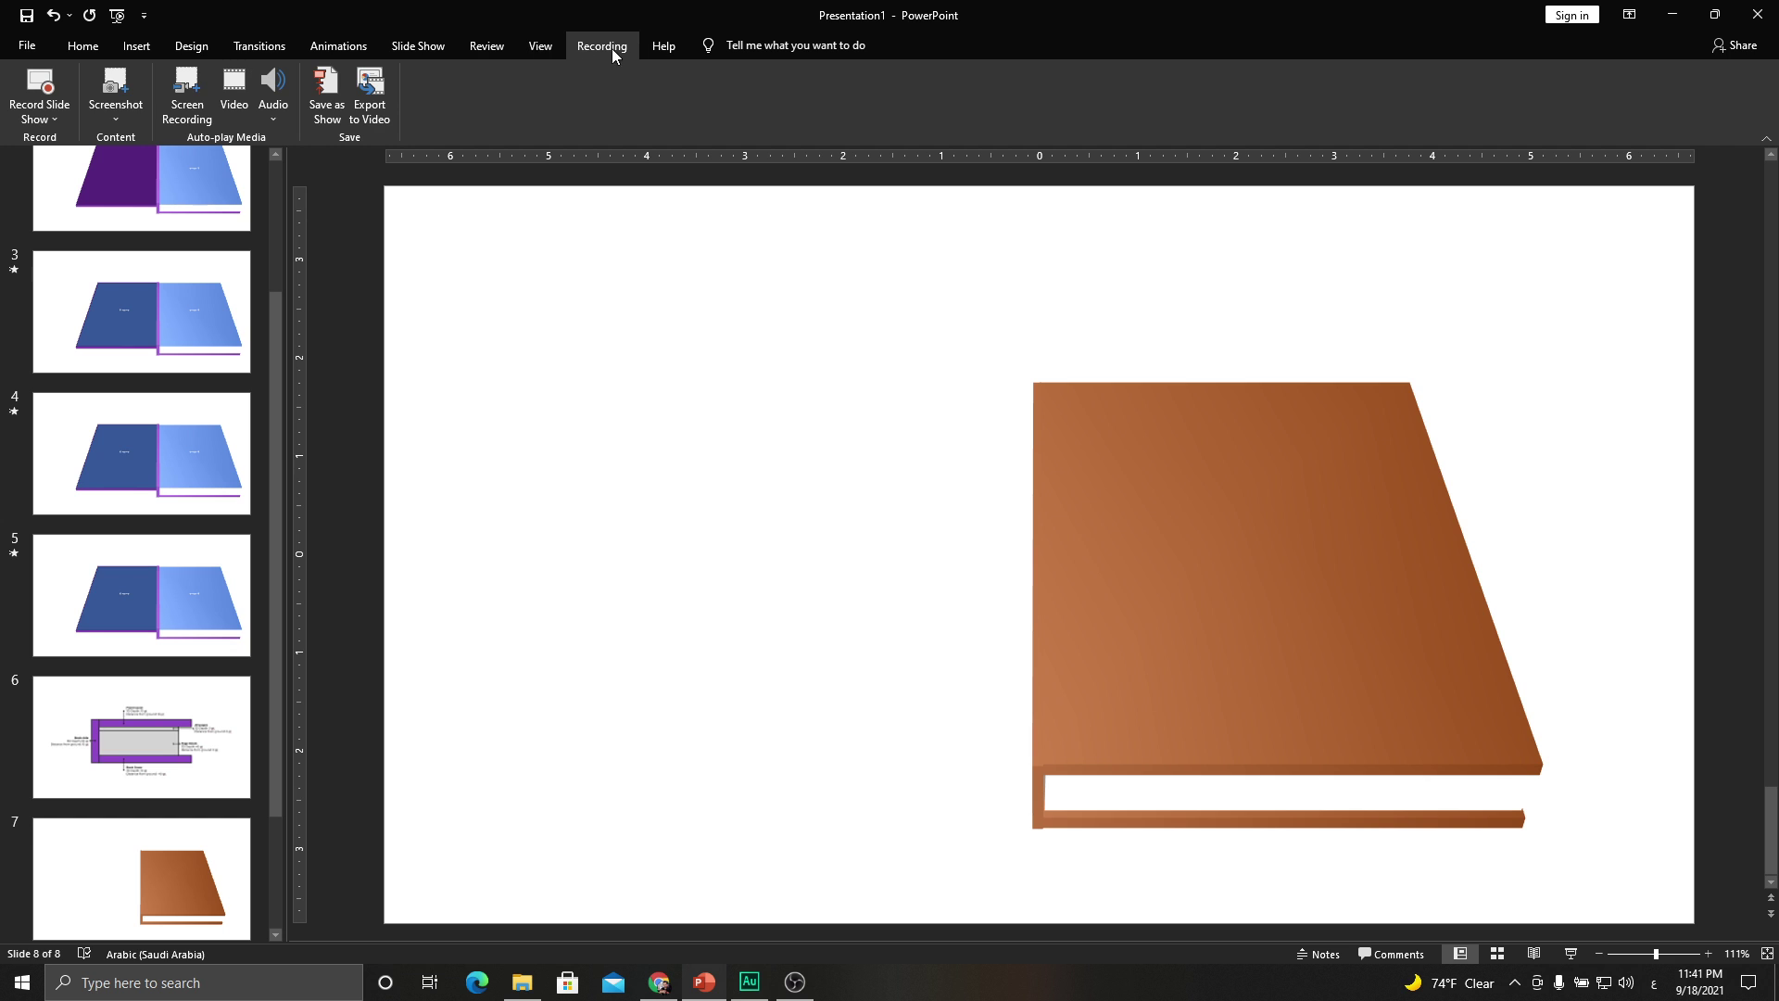
Select the book on slide 8 and show the Selection Pane listing its objects.
{"action": "left_click", "coordinate": [1159, 509]}
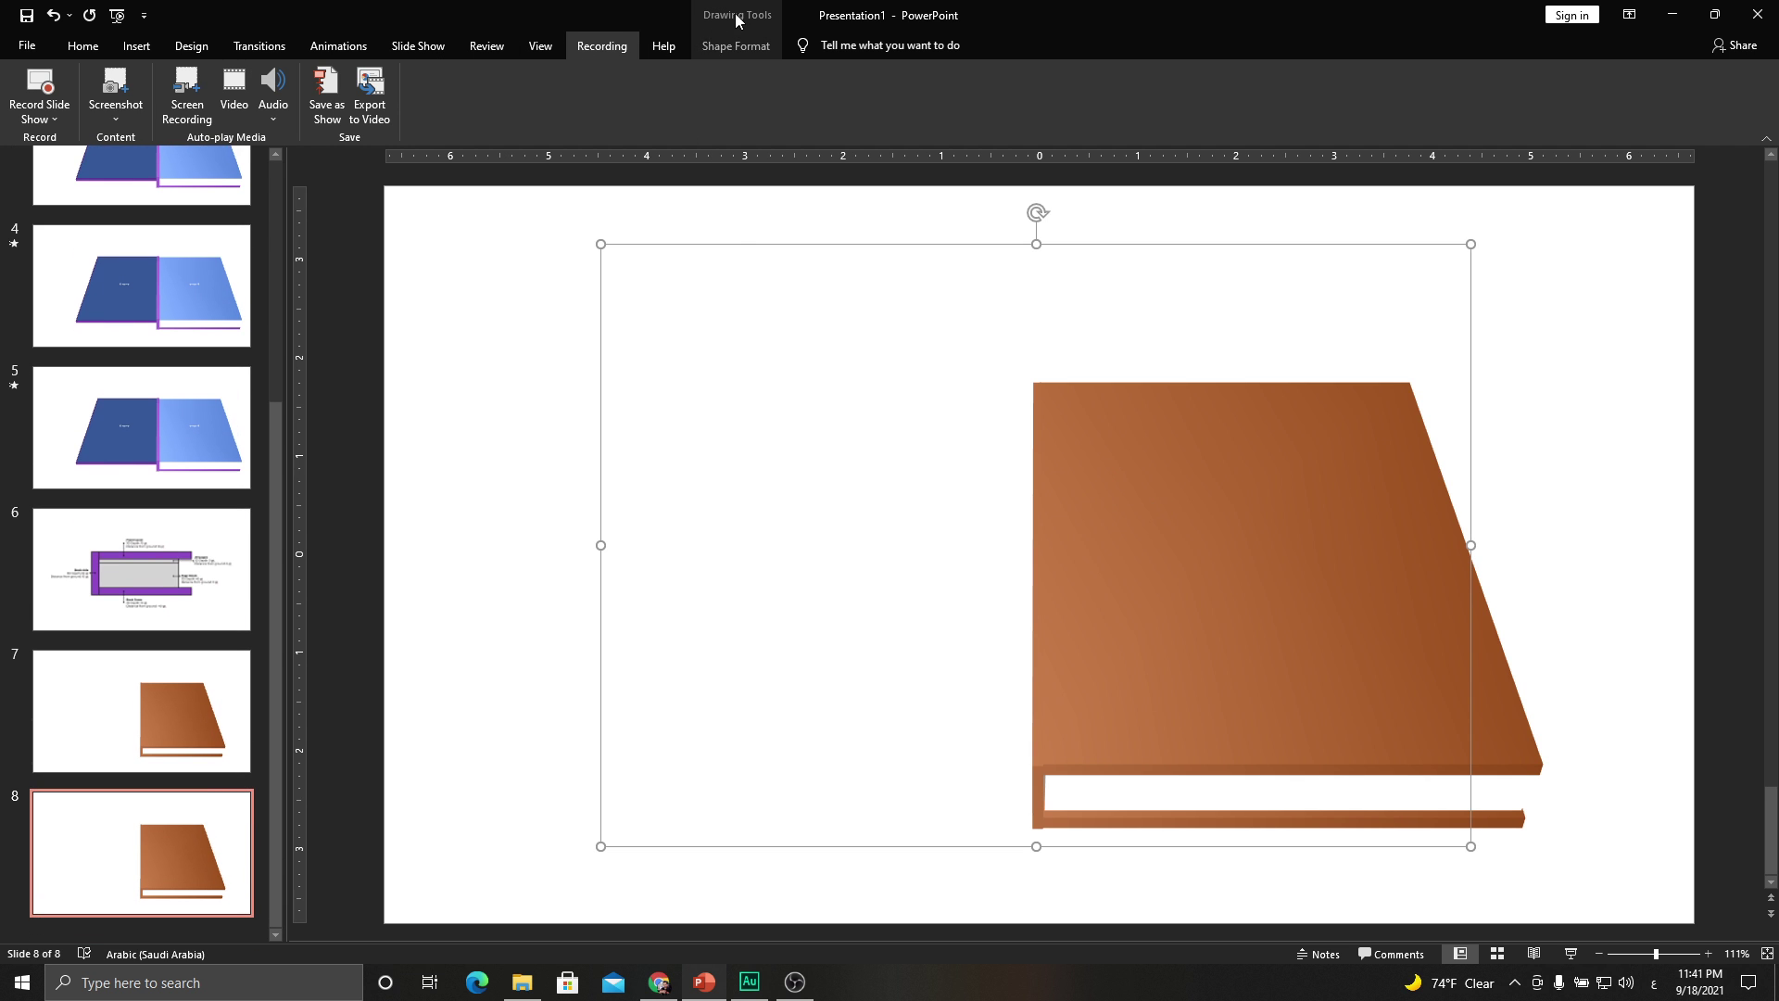
{"action": "left_click", "coordinate": [736, 42]}
{"action": "left_click", "coordinate": [1253, 93]}
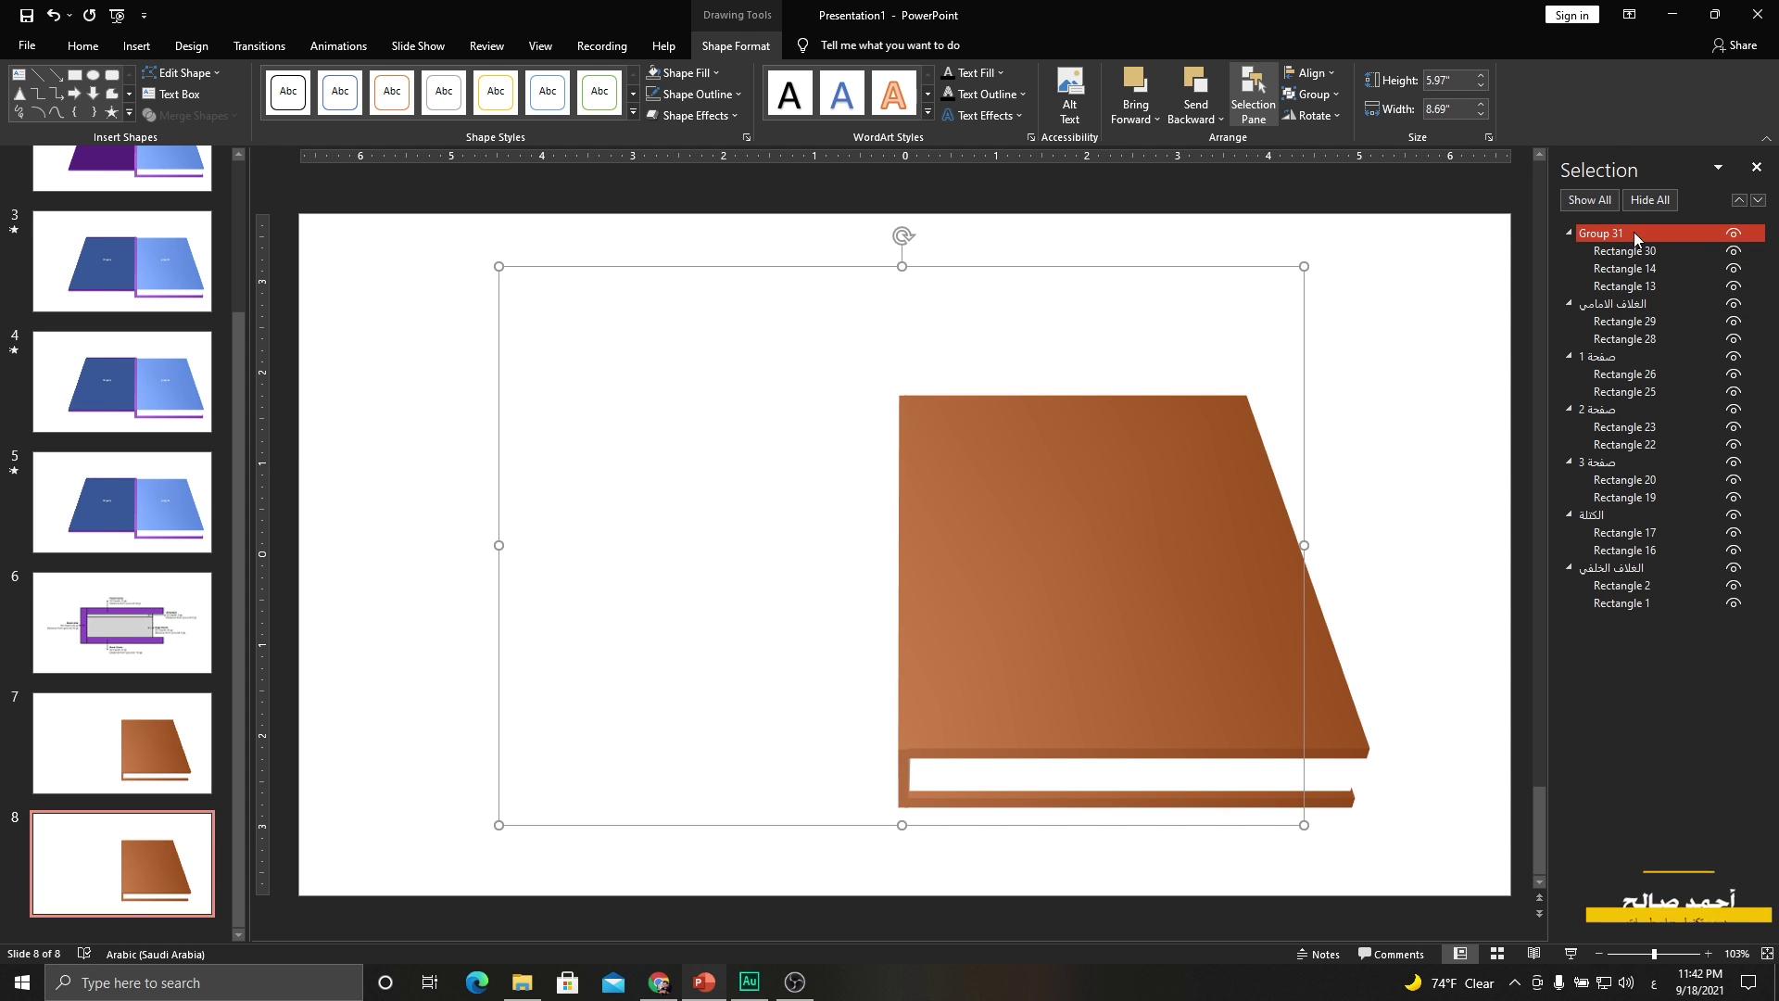
Rename Group 31 in the Selection Pane to الجانب.
{"action": "double_click", "coordinate": [1734, 243]}
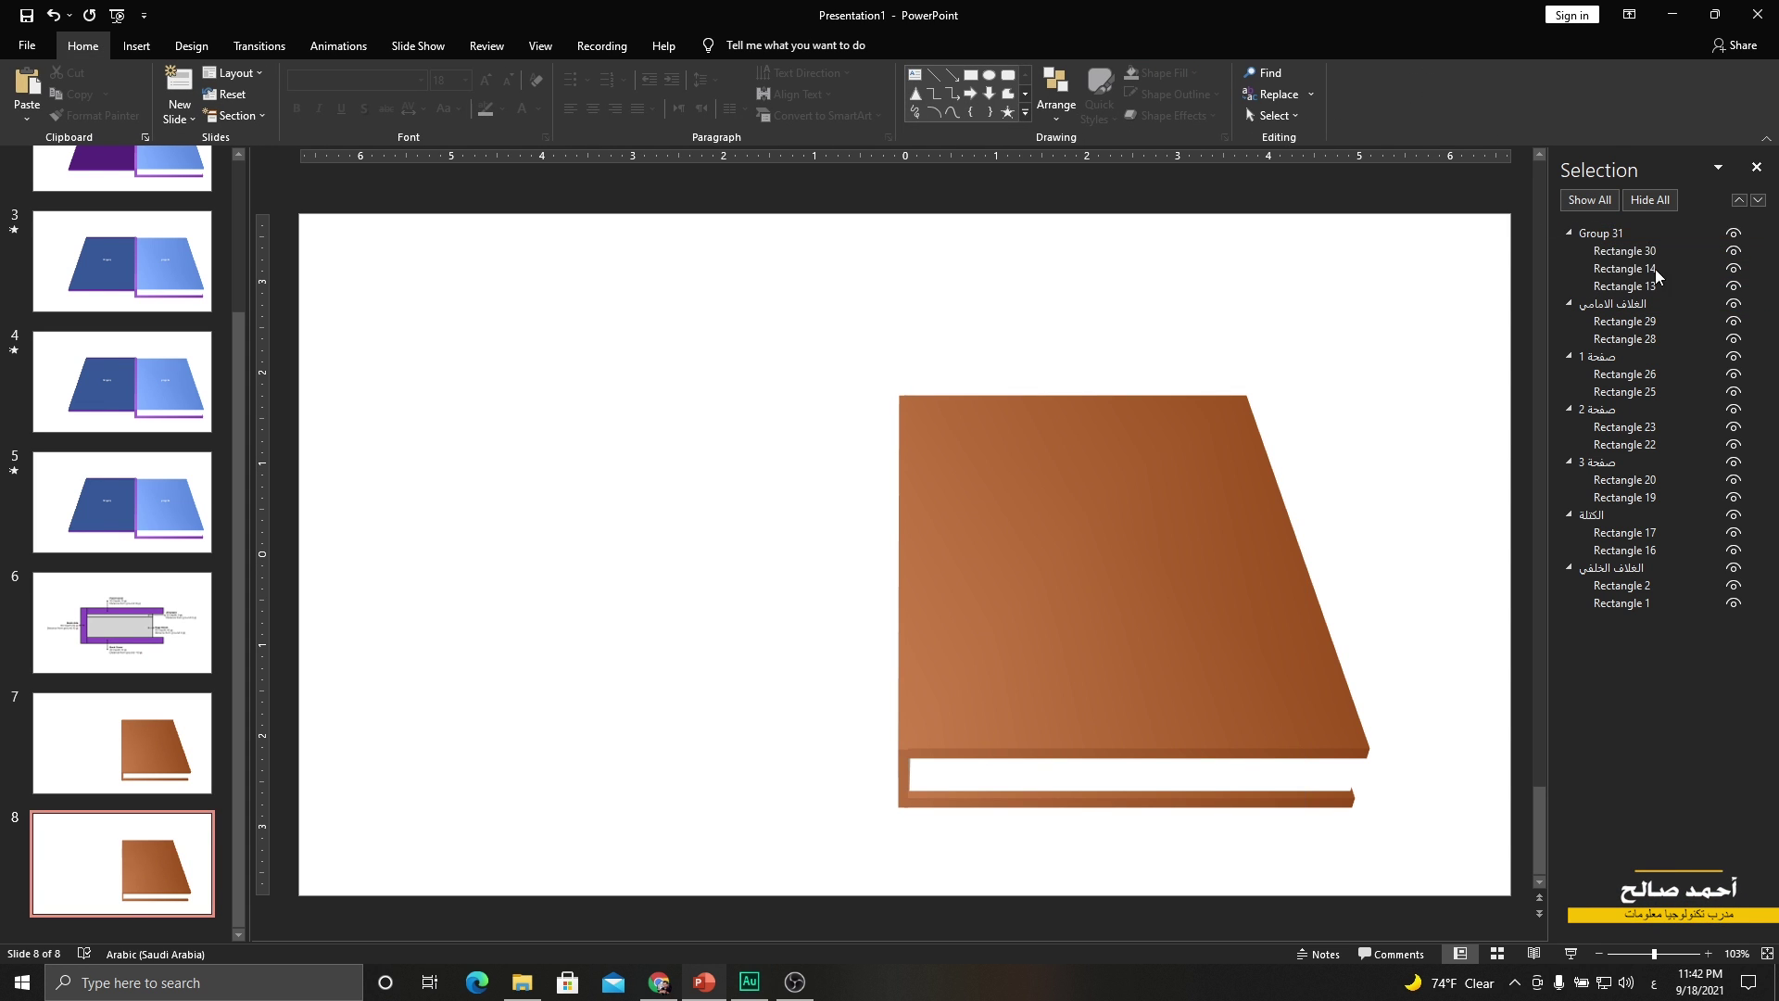
{"action": "left_click", "coordinate": [1599, 235]}
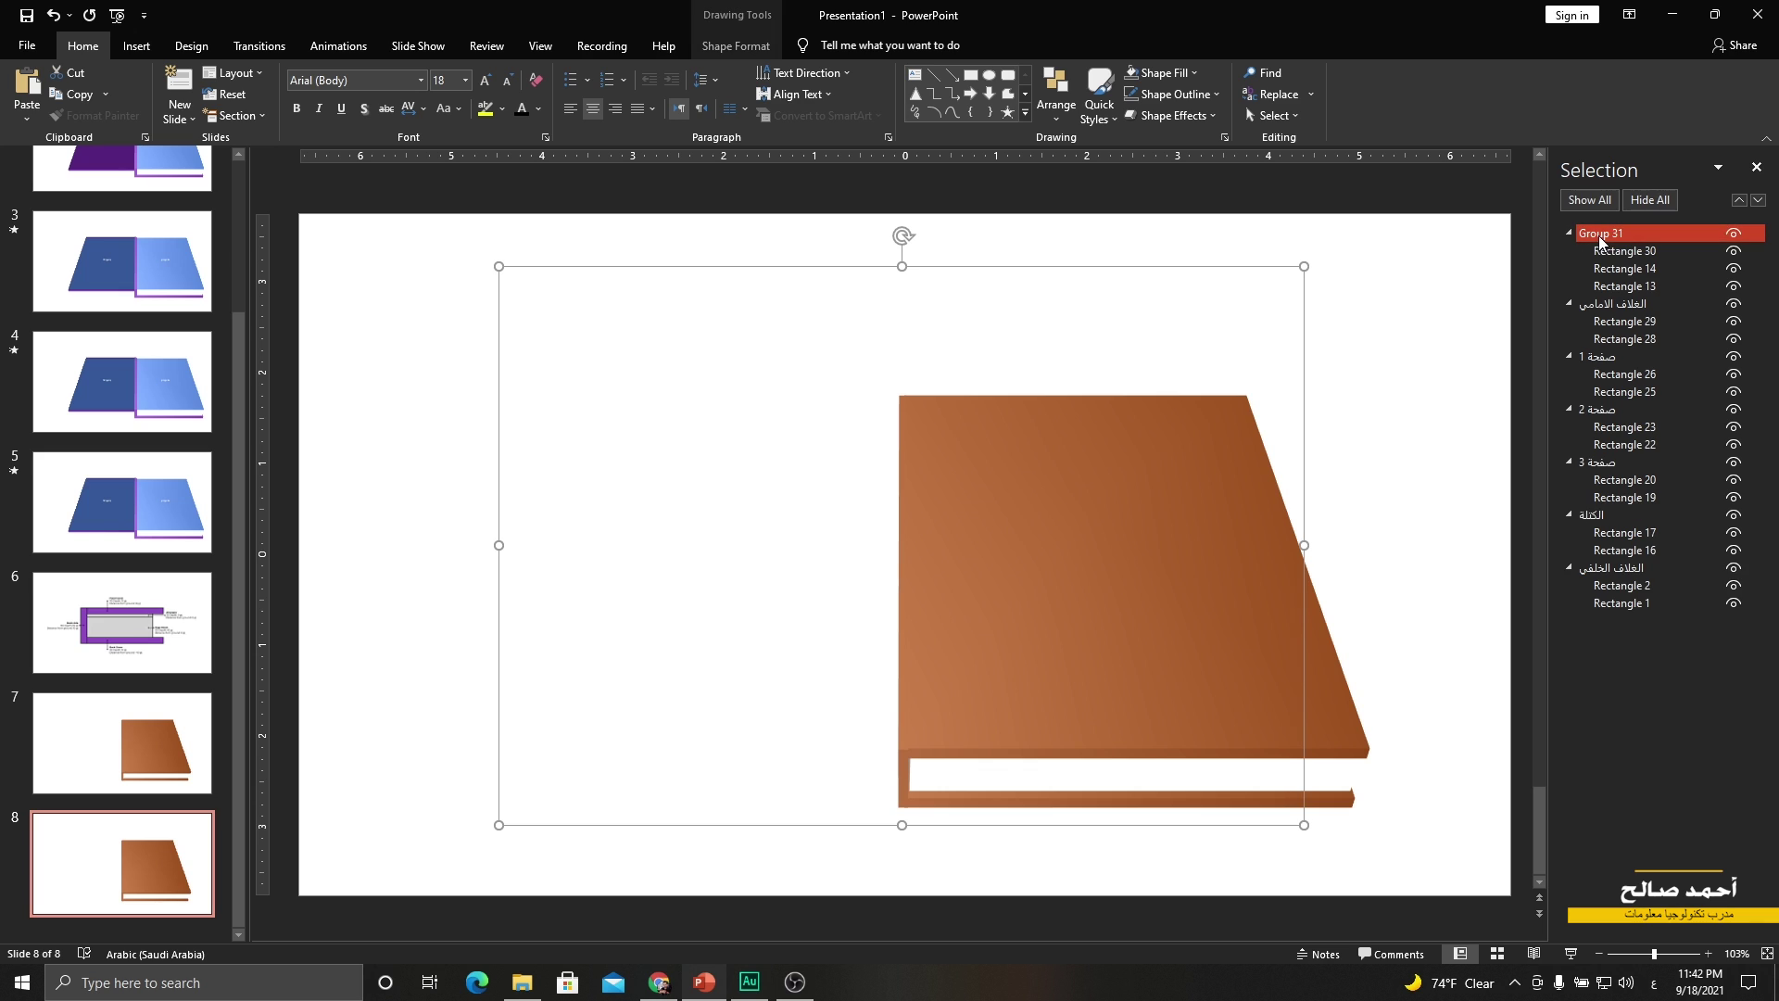
{"action": "left_click", "coordinate": [1598, 235]}
{"action": "double_click", "coordinate": [1596, 234]}
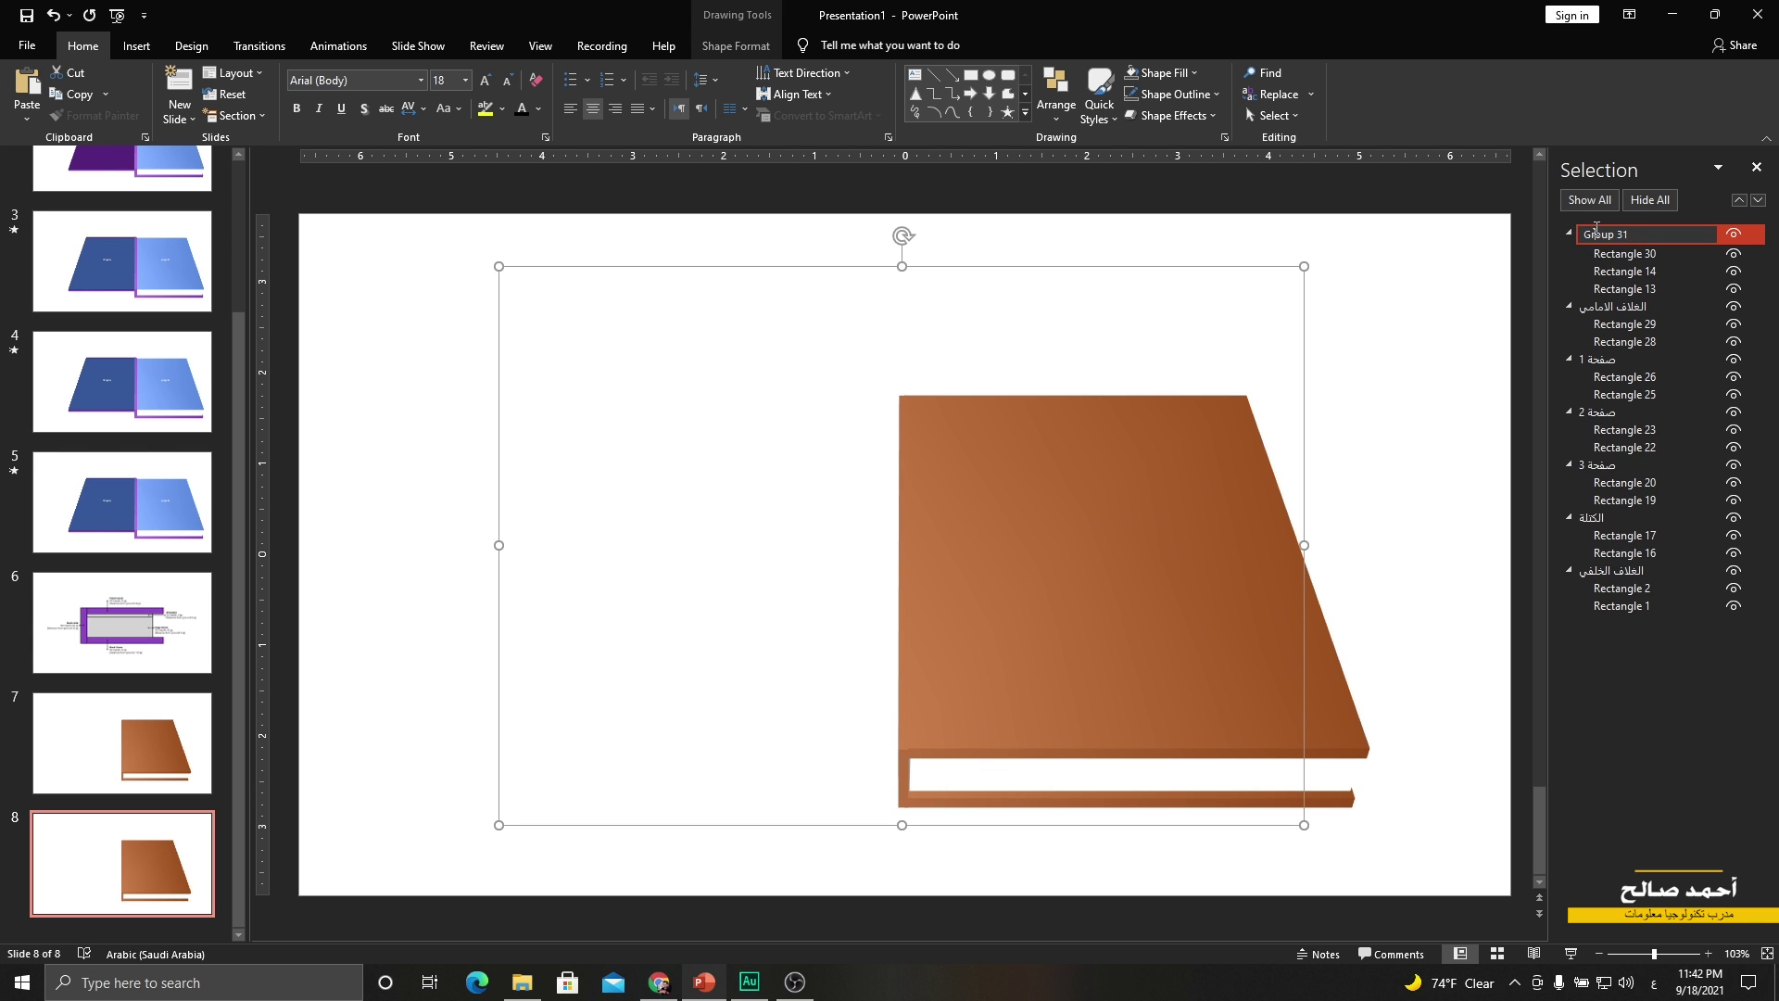
{"action": "triple_click", "coordinate": [1597, 234]}
{"action": "type", "text": "الجانبي"}
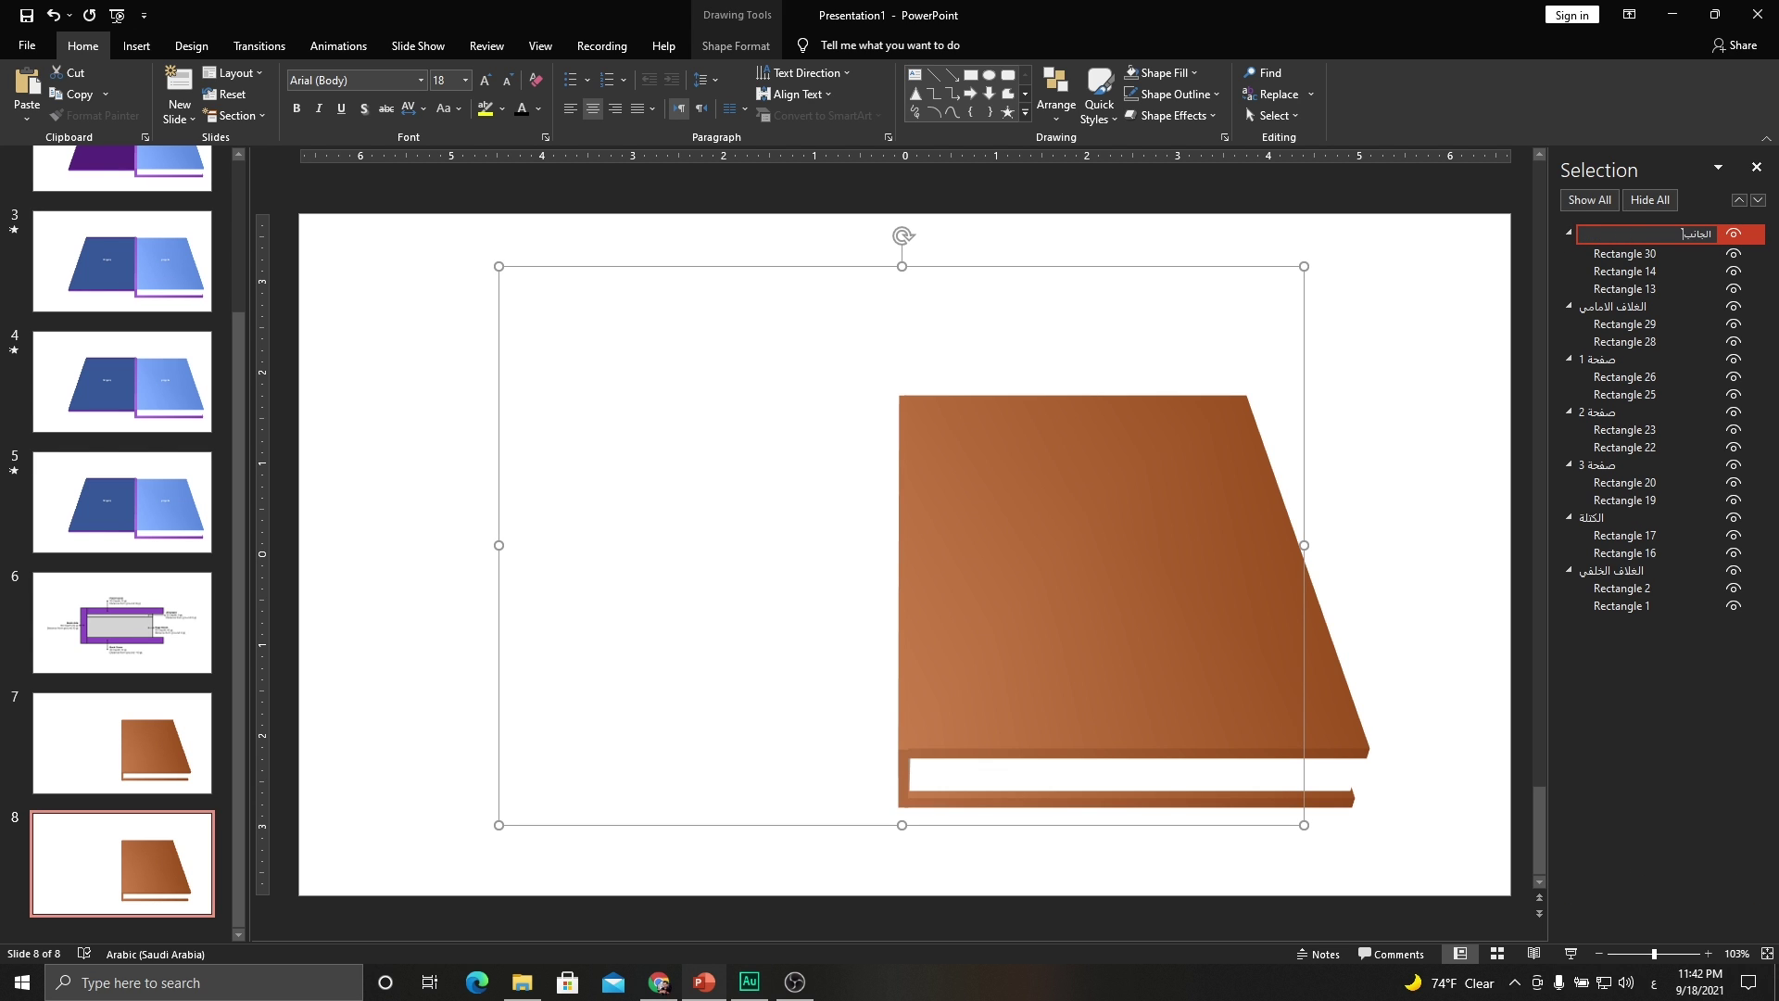
{"action": "key", "text": "Return"}
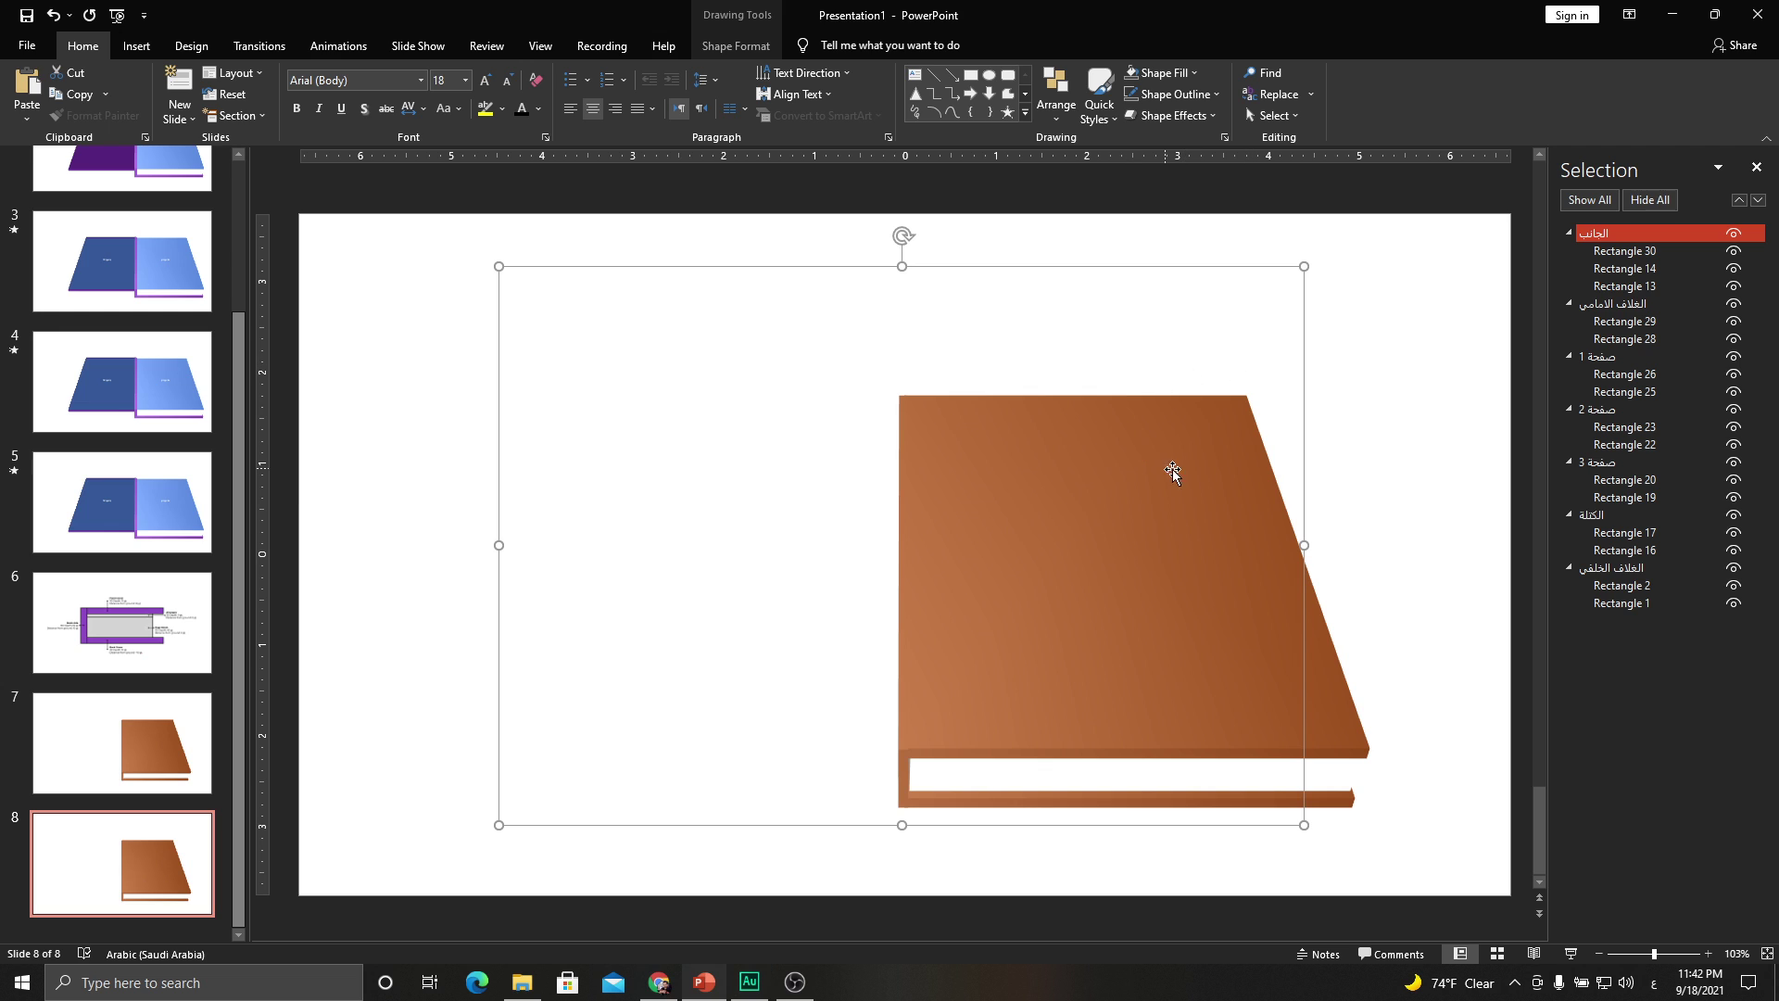
Set the front cover group's 3-D X Rotation to 180° so the book opens left onto page 1.
{"action": "left_click", "coordinate": [1607, 305]}
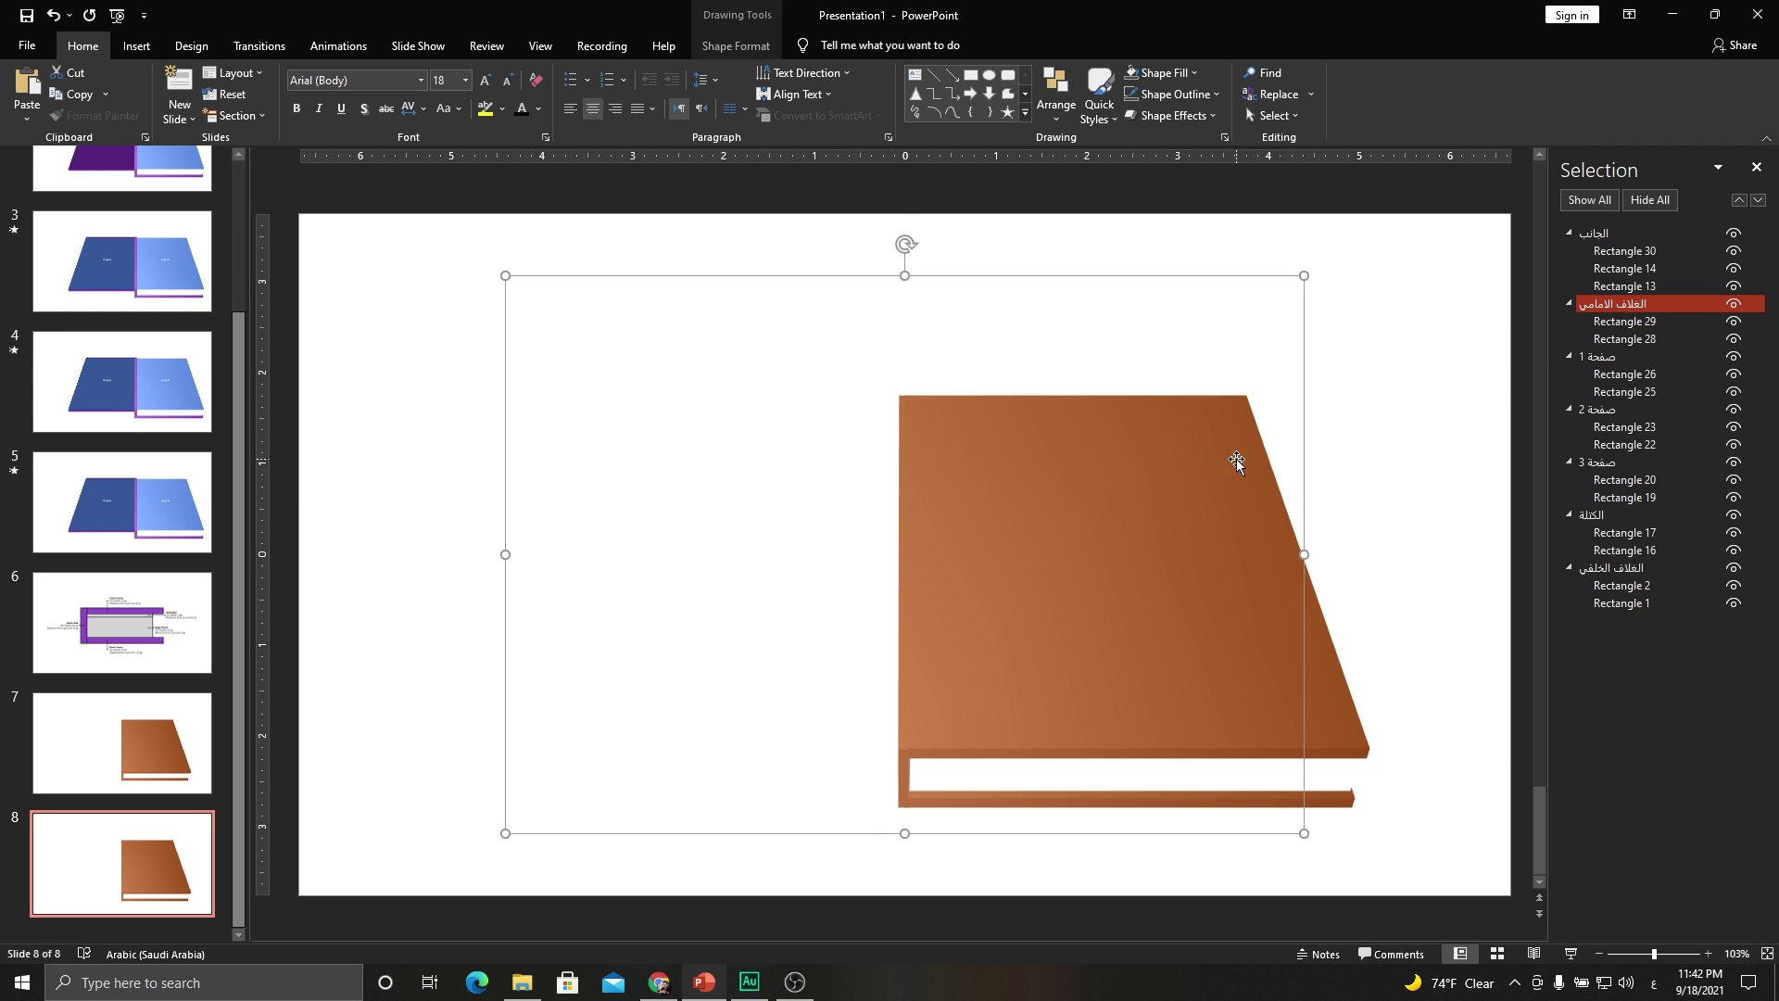
{"action": "right_click", "coordinate": [1305, 456]}
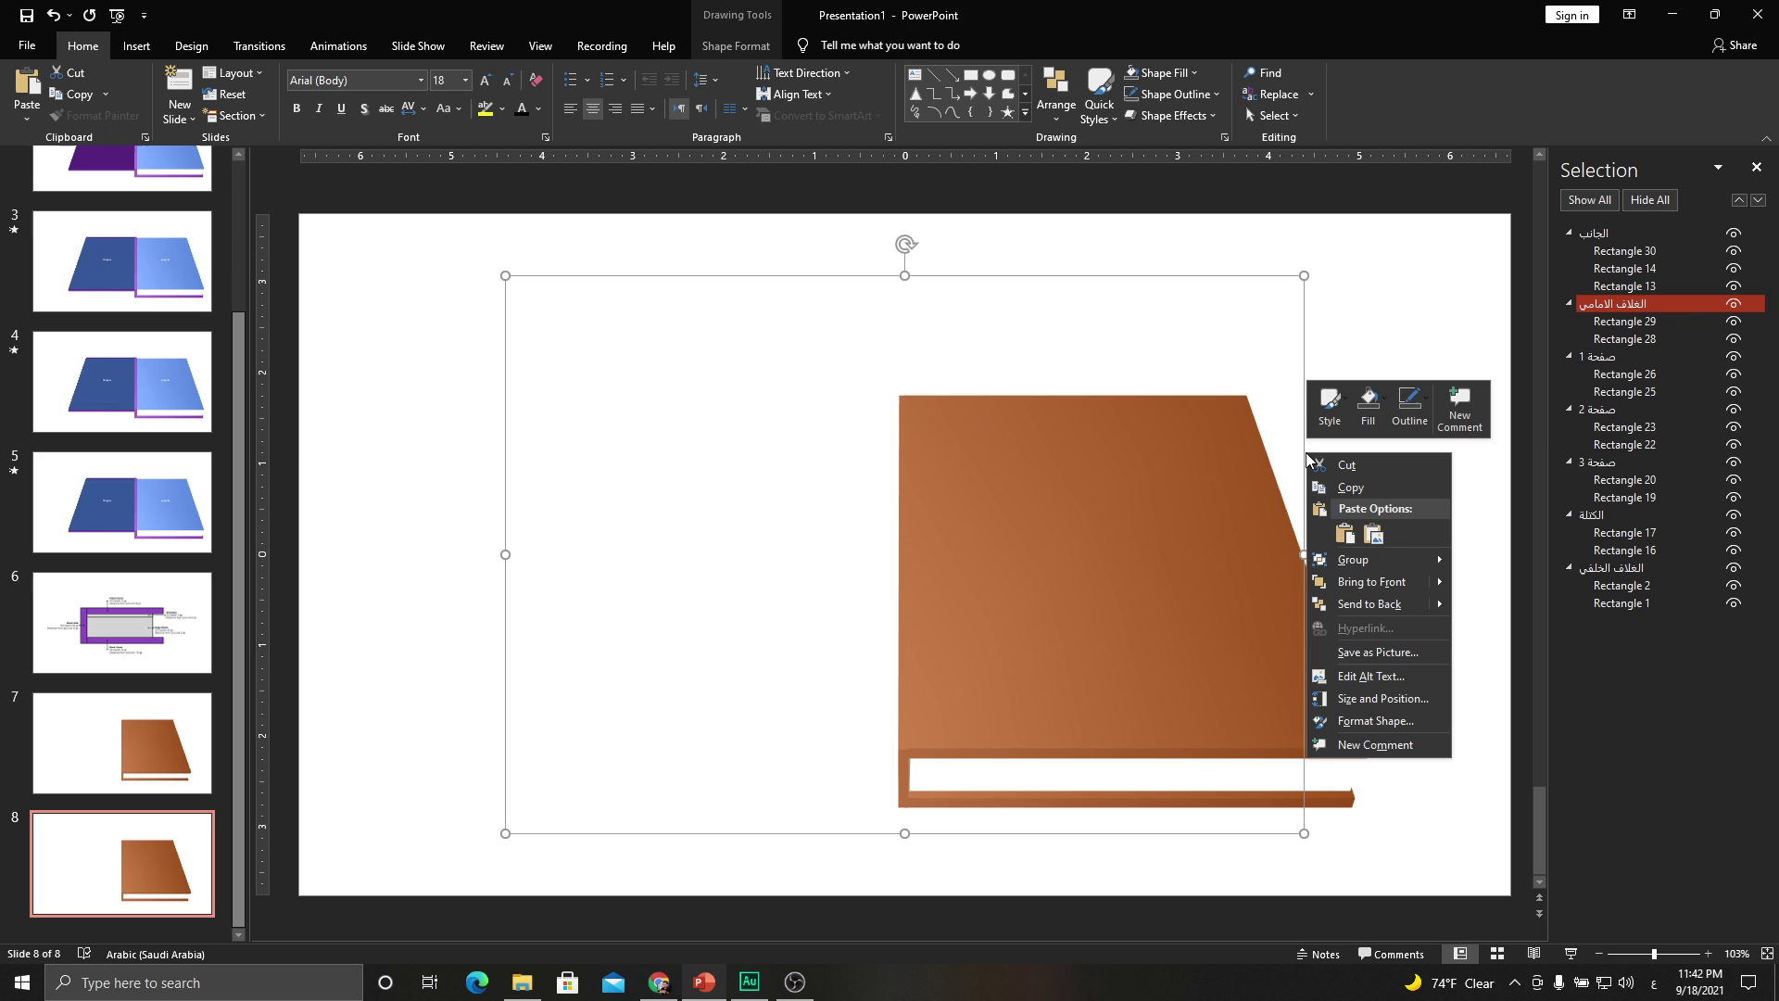
{"action": "left_click", "coordinate": [1371, 719]}
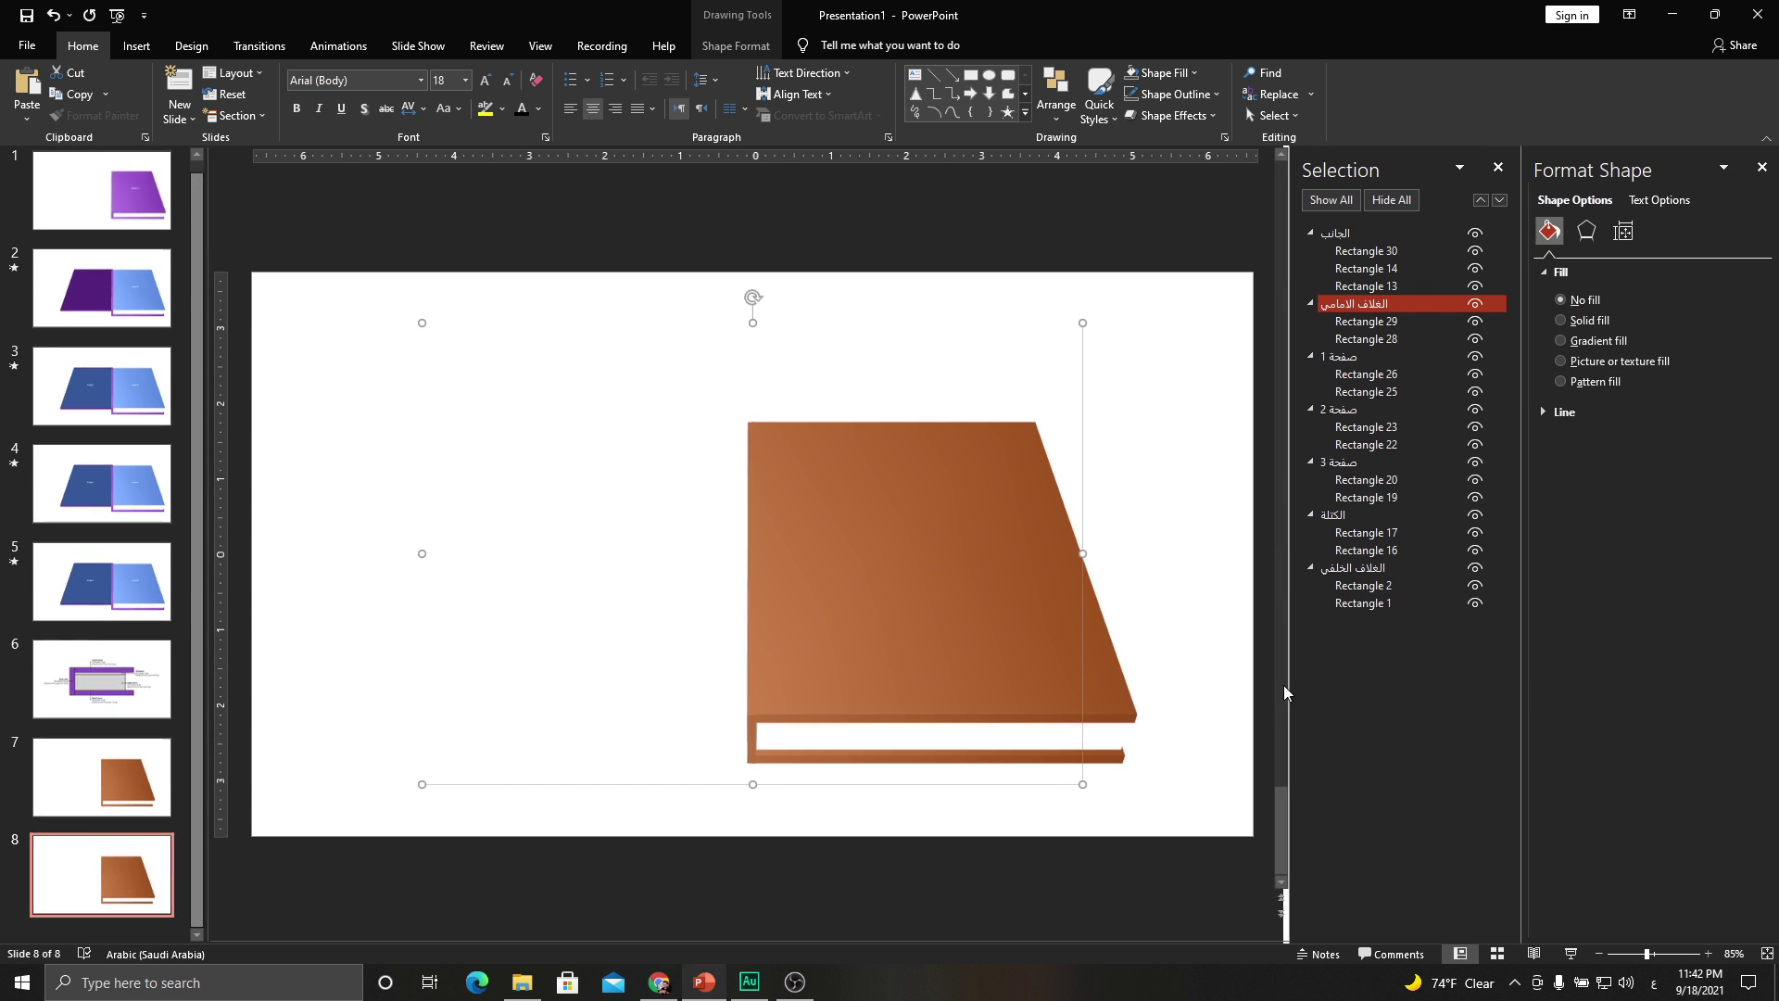
{"action": "left_click", "coordinate": [1580, 229]}
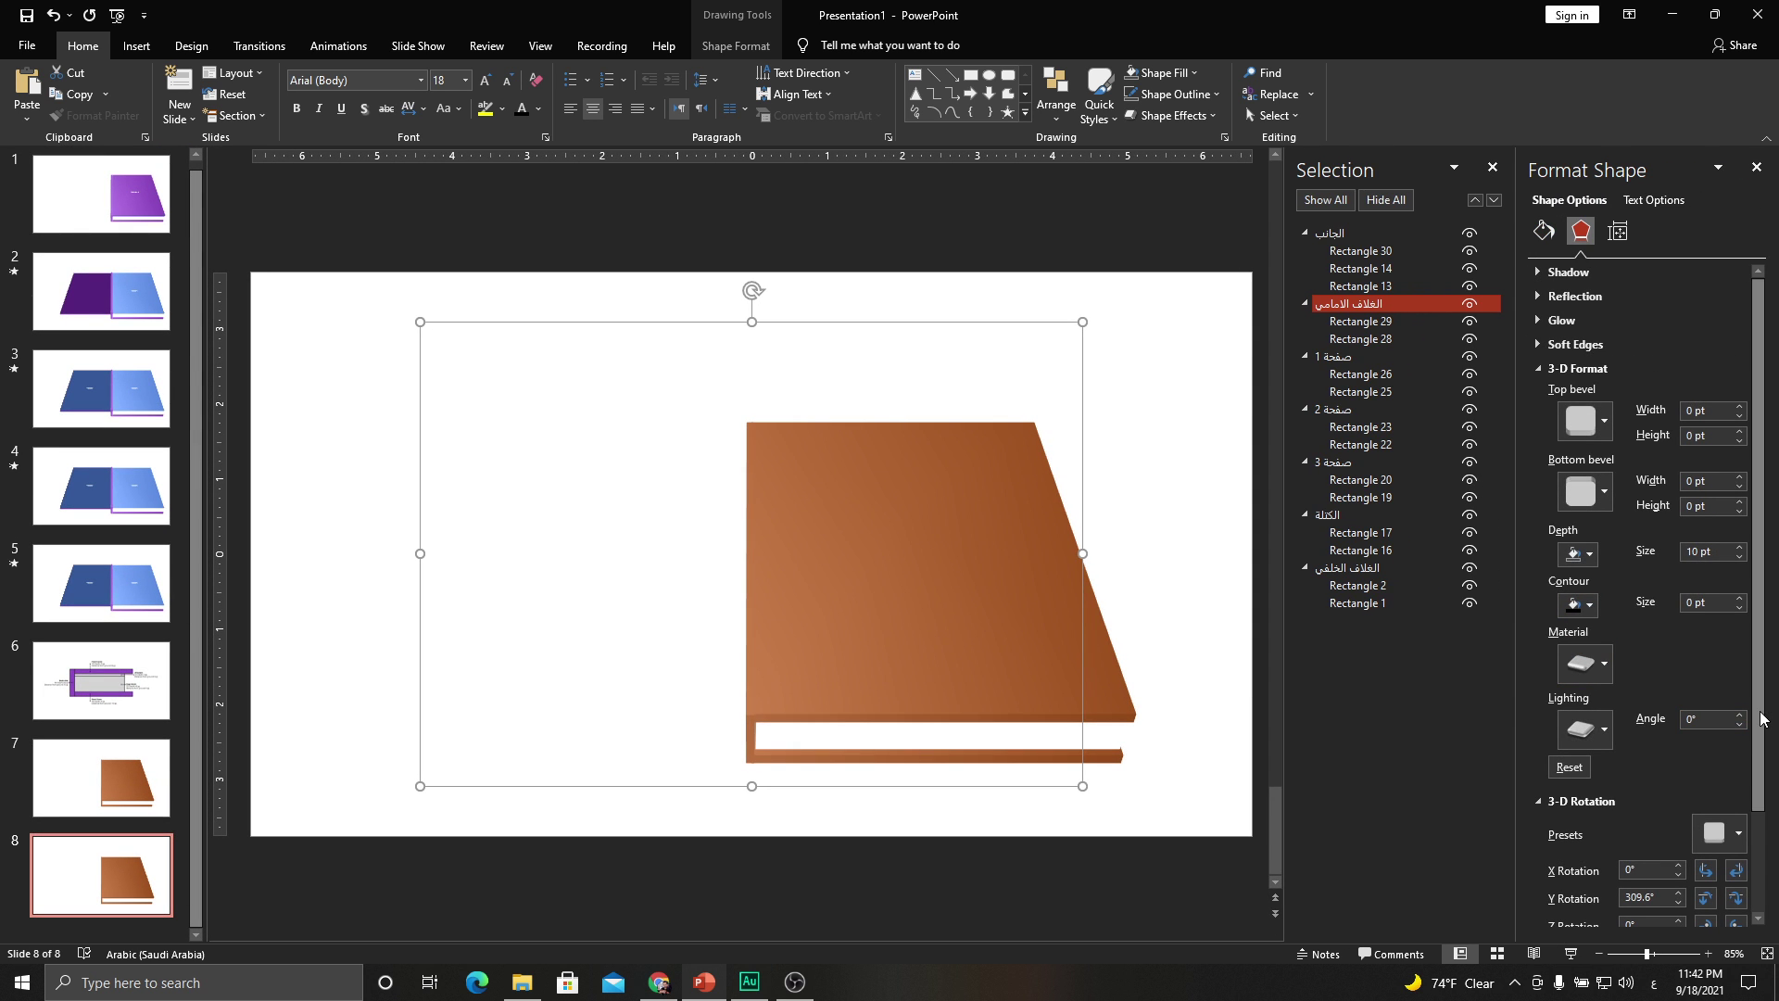
{"action": "left_click_drag", "start_coordinate": [1760, 718], "coordinate": [1760, 828]}
{"action": "left_click", "coordinate": [1622, 755]}
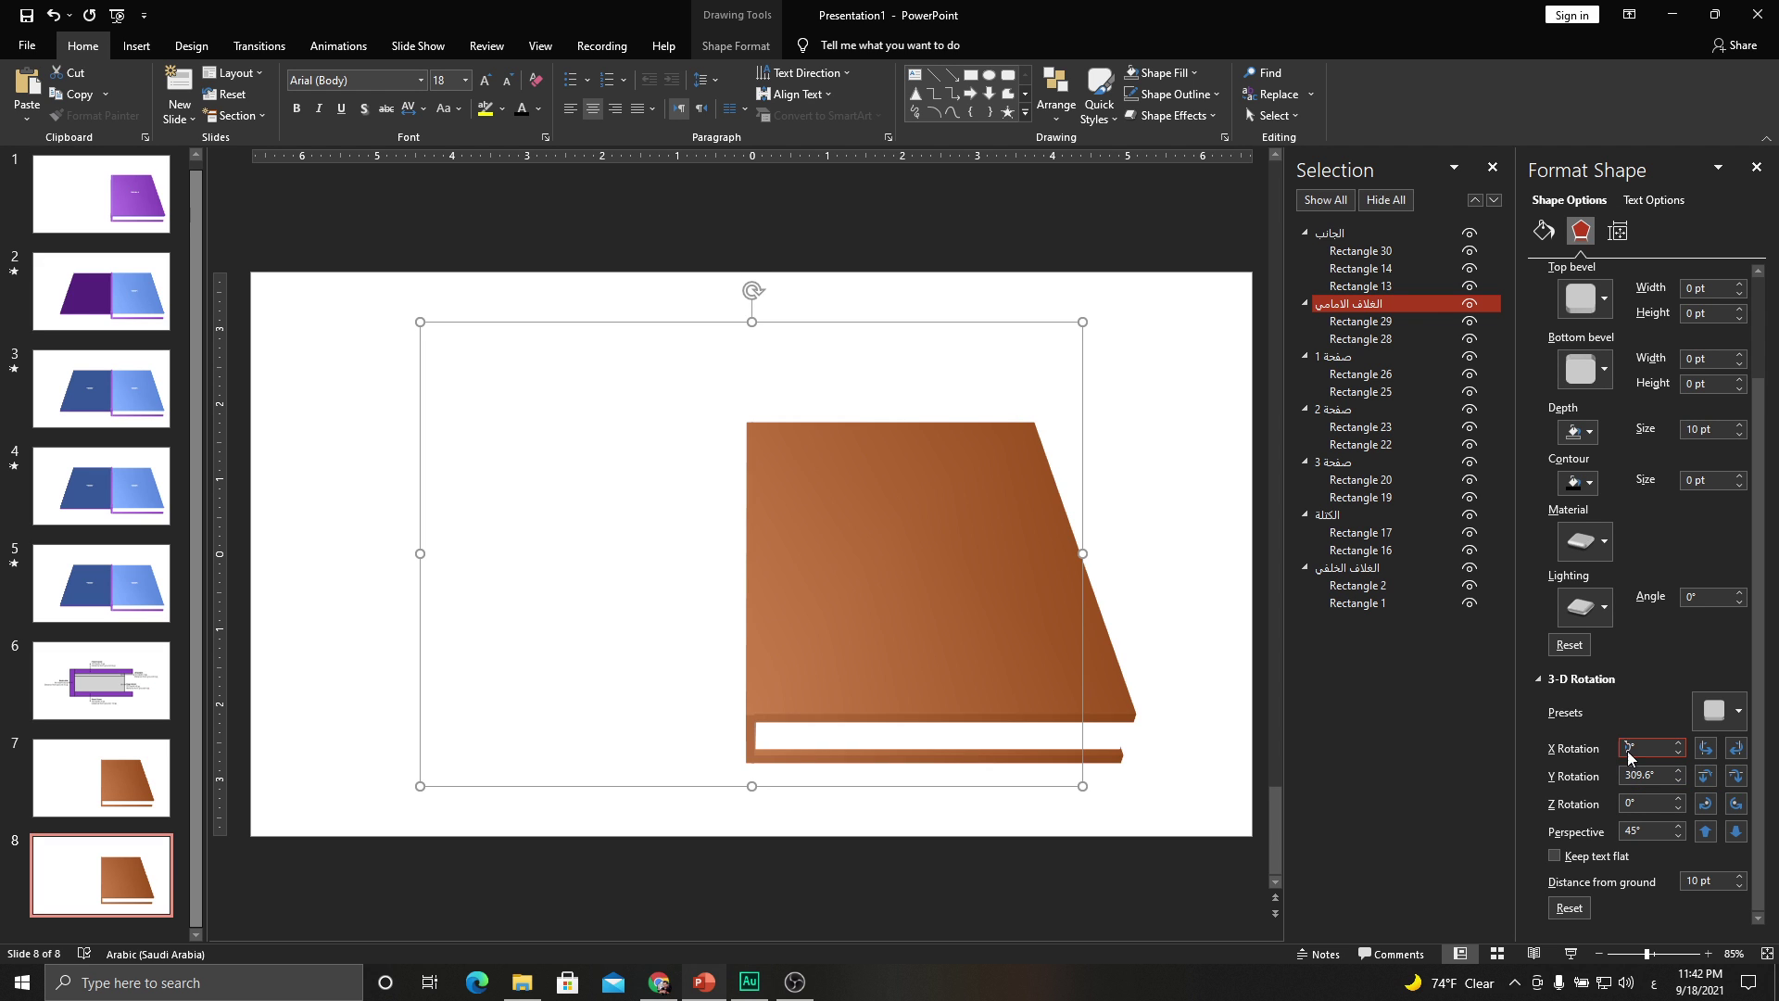
{"action": "type", "text": "180"}
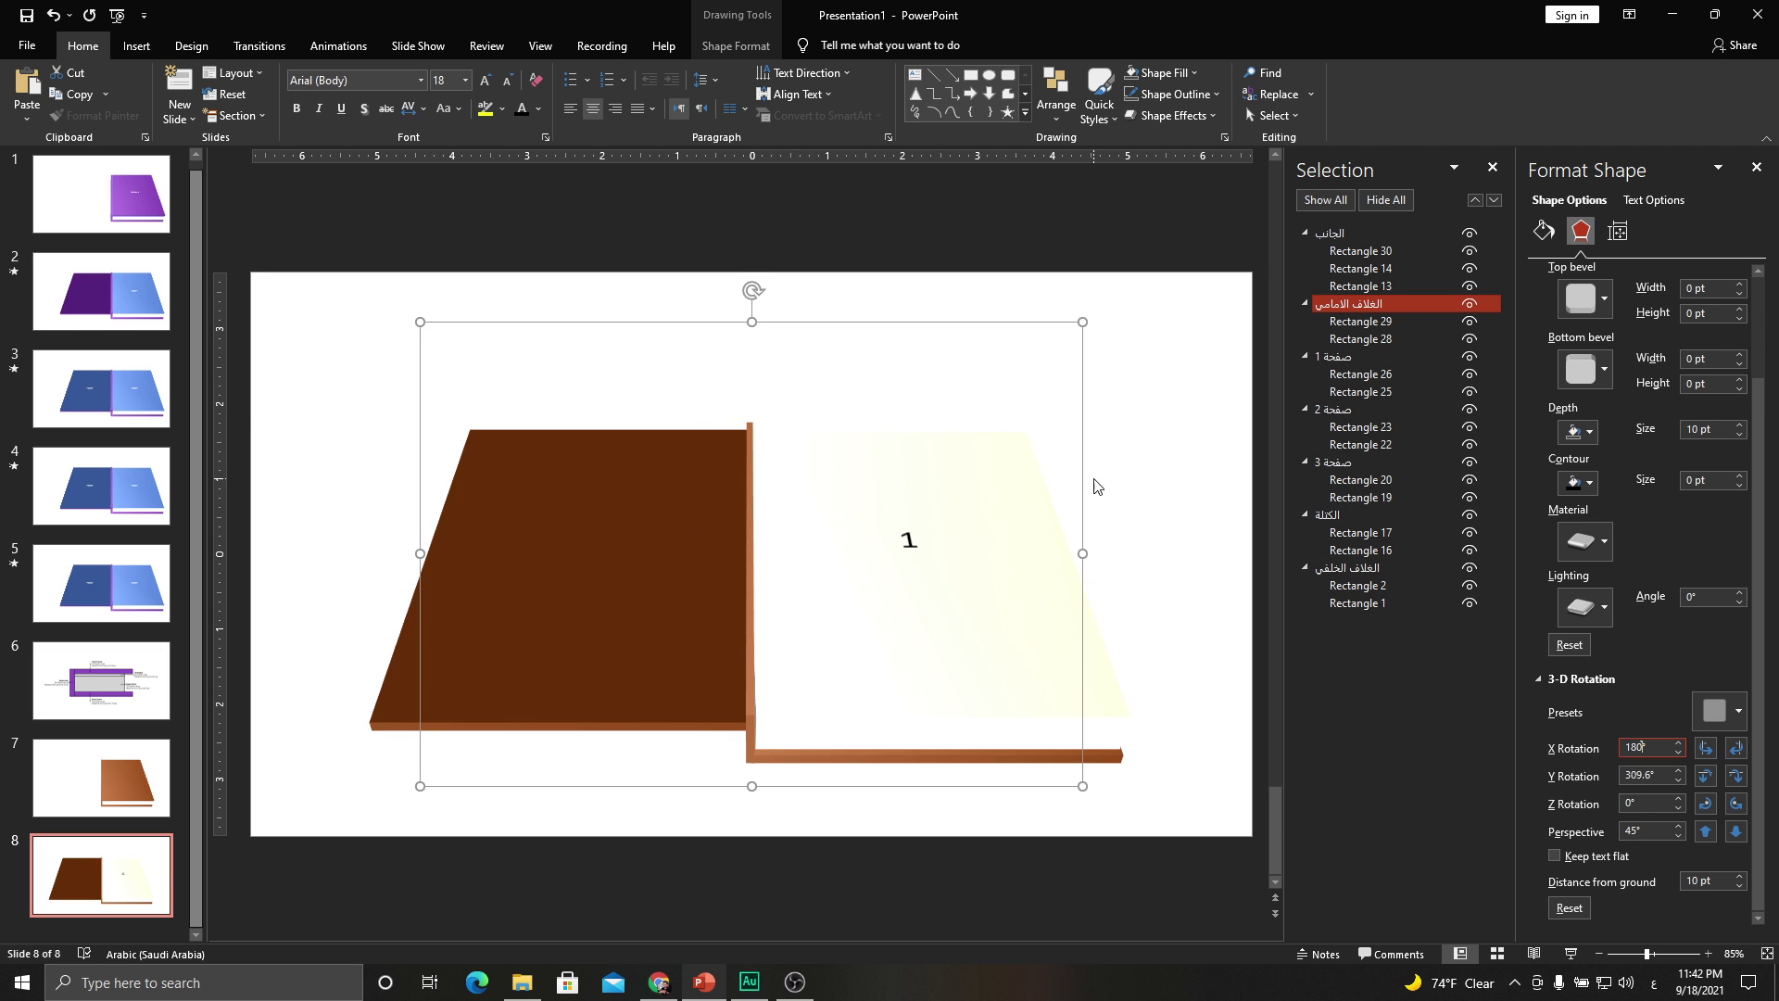
{"action": "left_click", "coordinate": [1343, 232]}
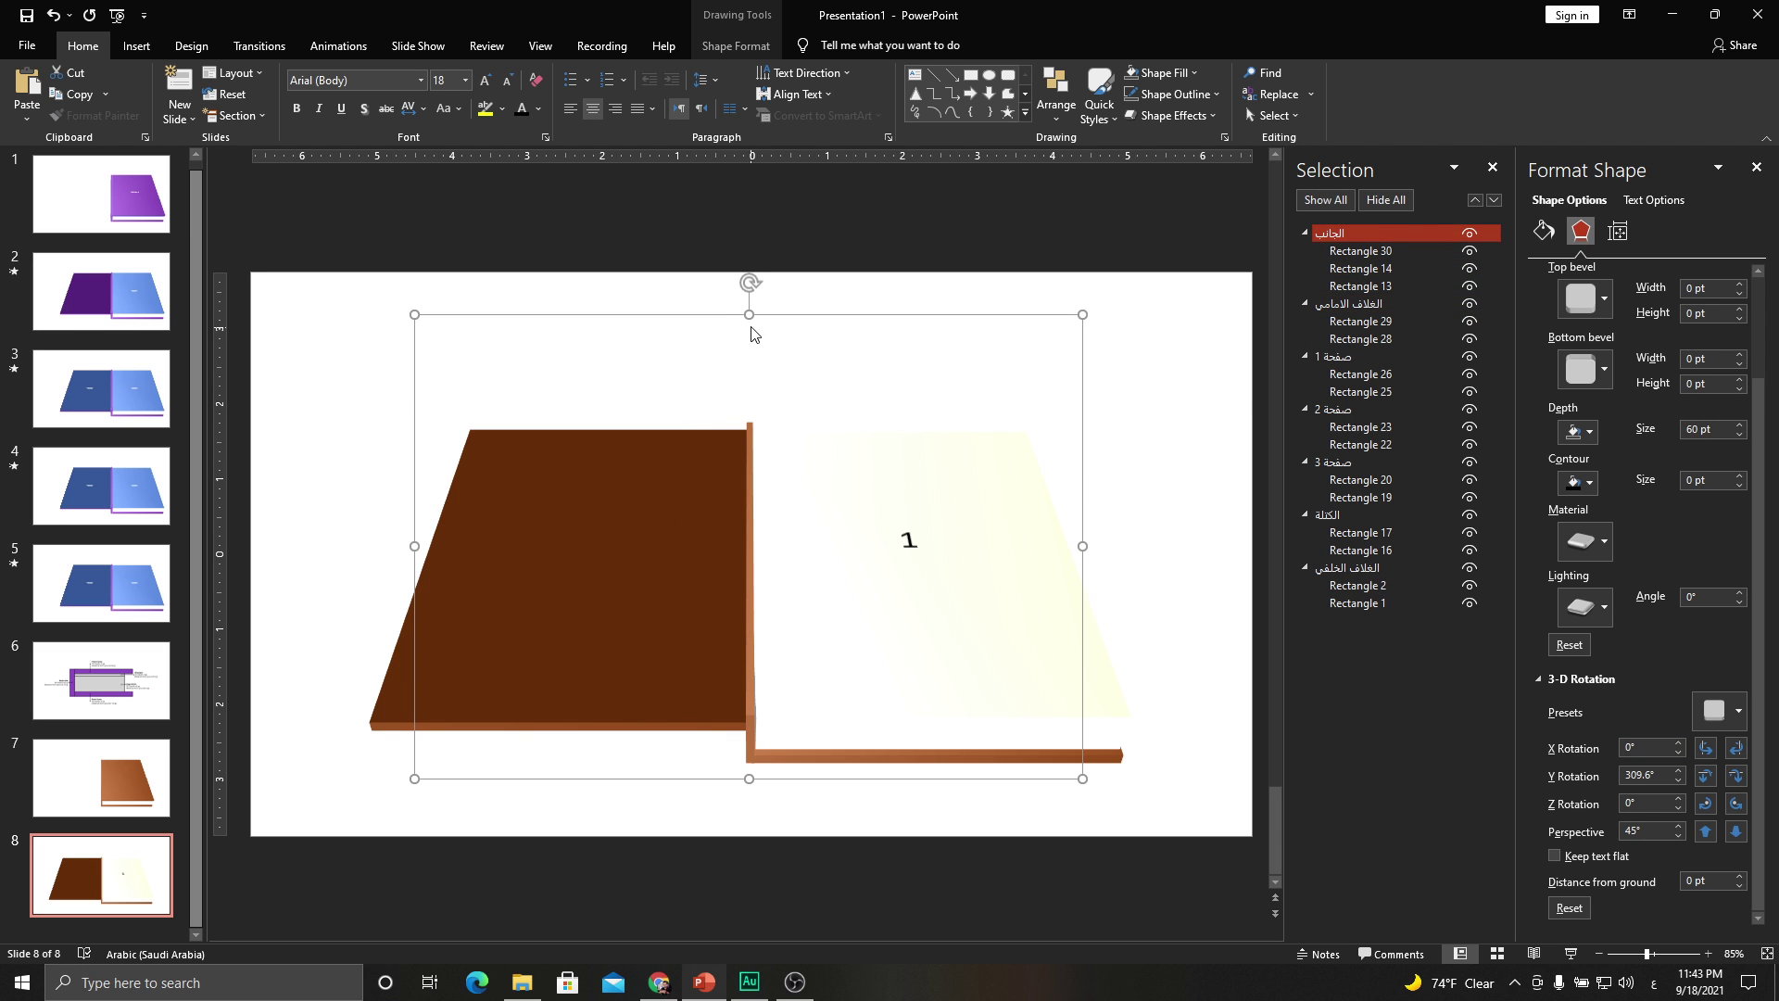
{"action": "left_click_drag", "start_coordinate": [751, 316], "coordinate": [749, 326]}
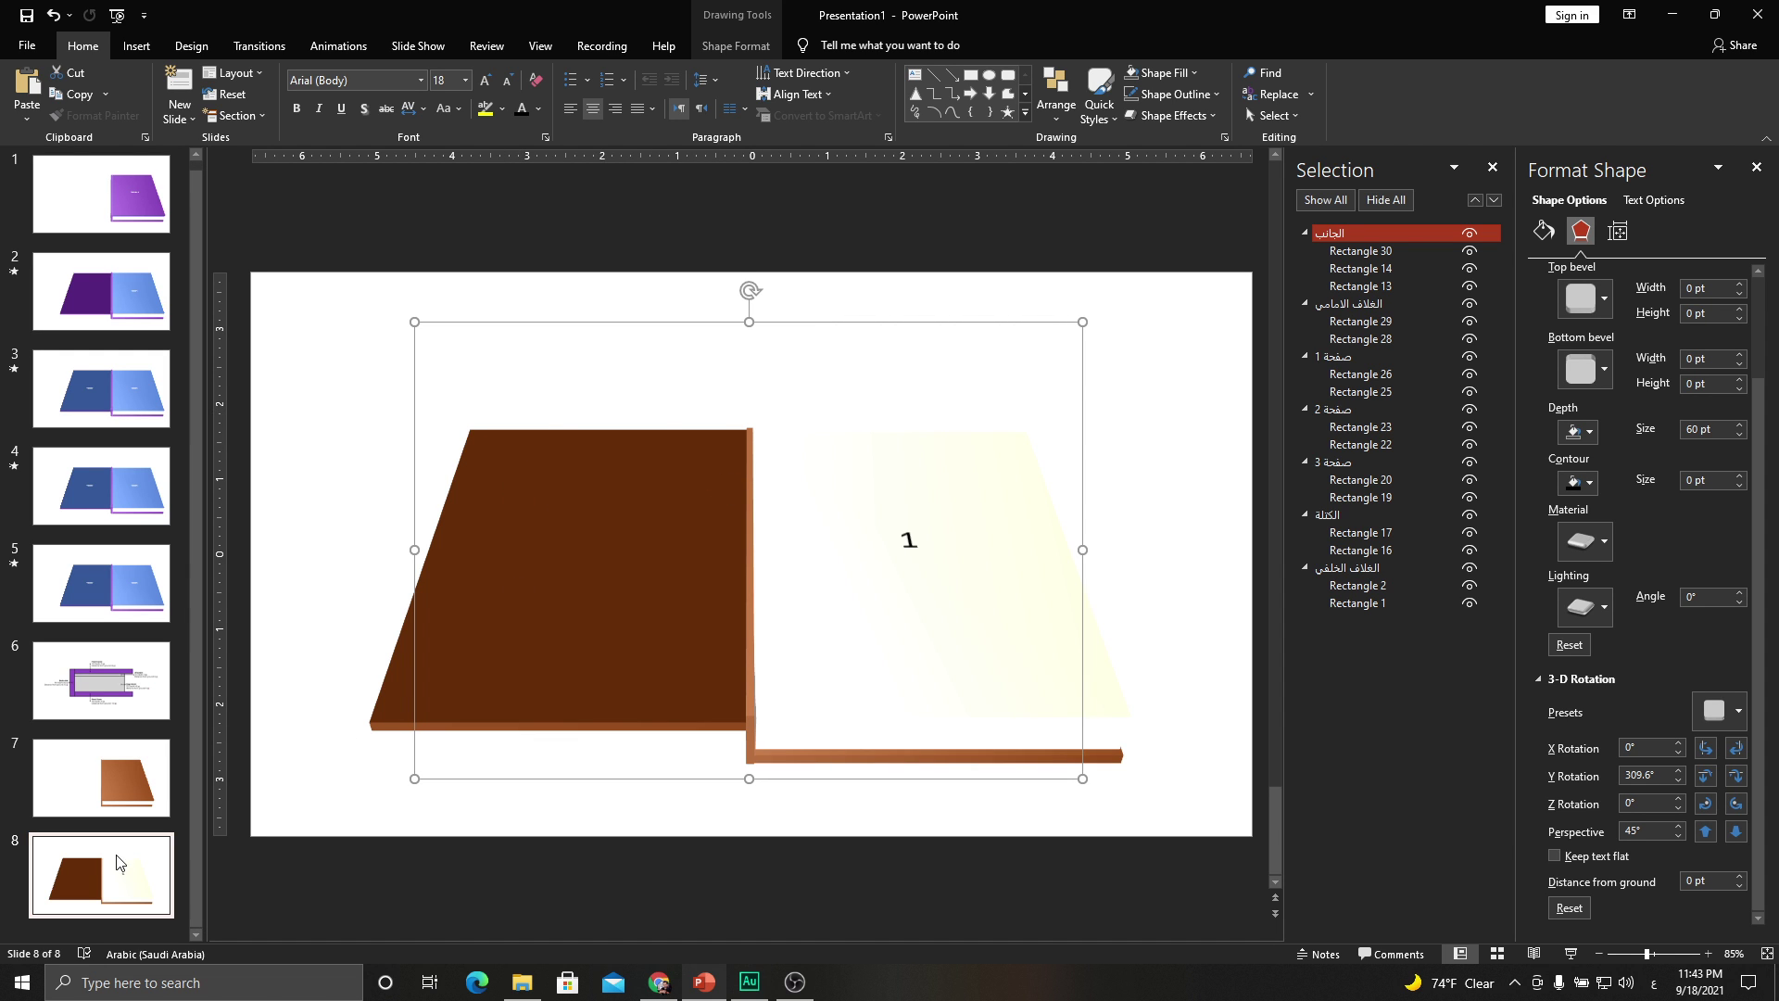
Duplicate slide 8 as slide 9 and set page group صفحة 1's X Rotation to 180°.
{"action": "right_click", "coordinate": [118, 869]}
{"action": "left_click", "coordinate": [173, 675]}
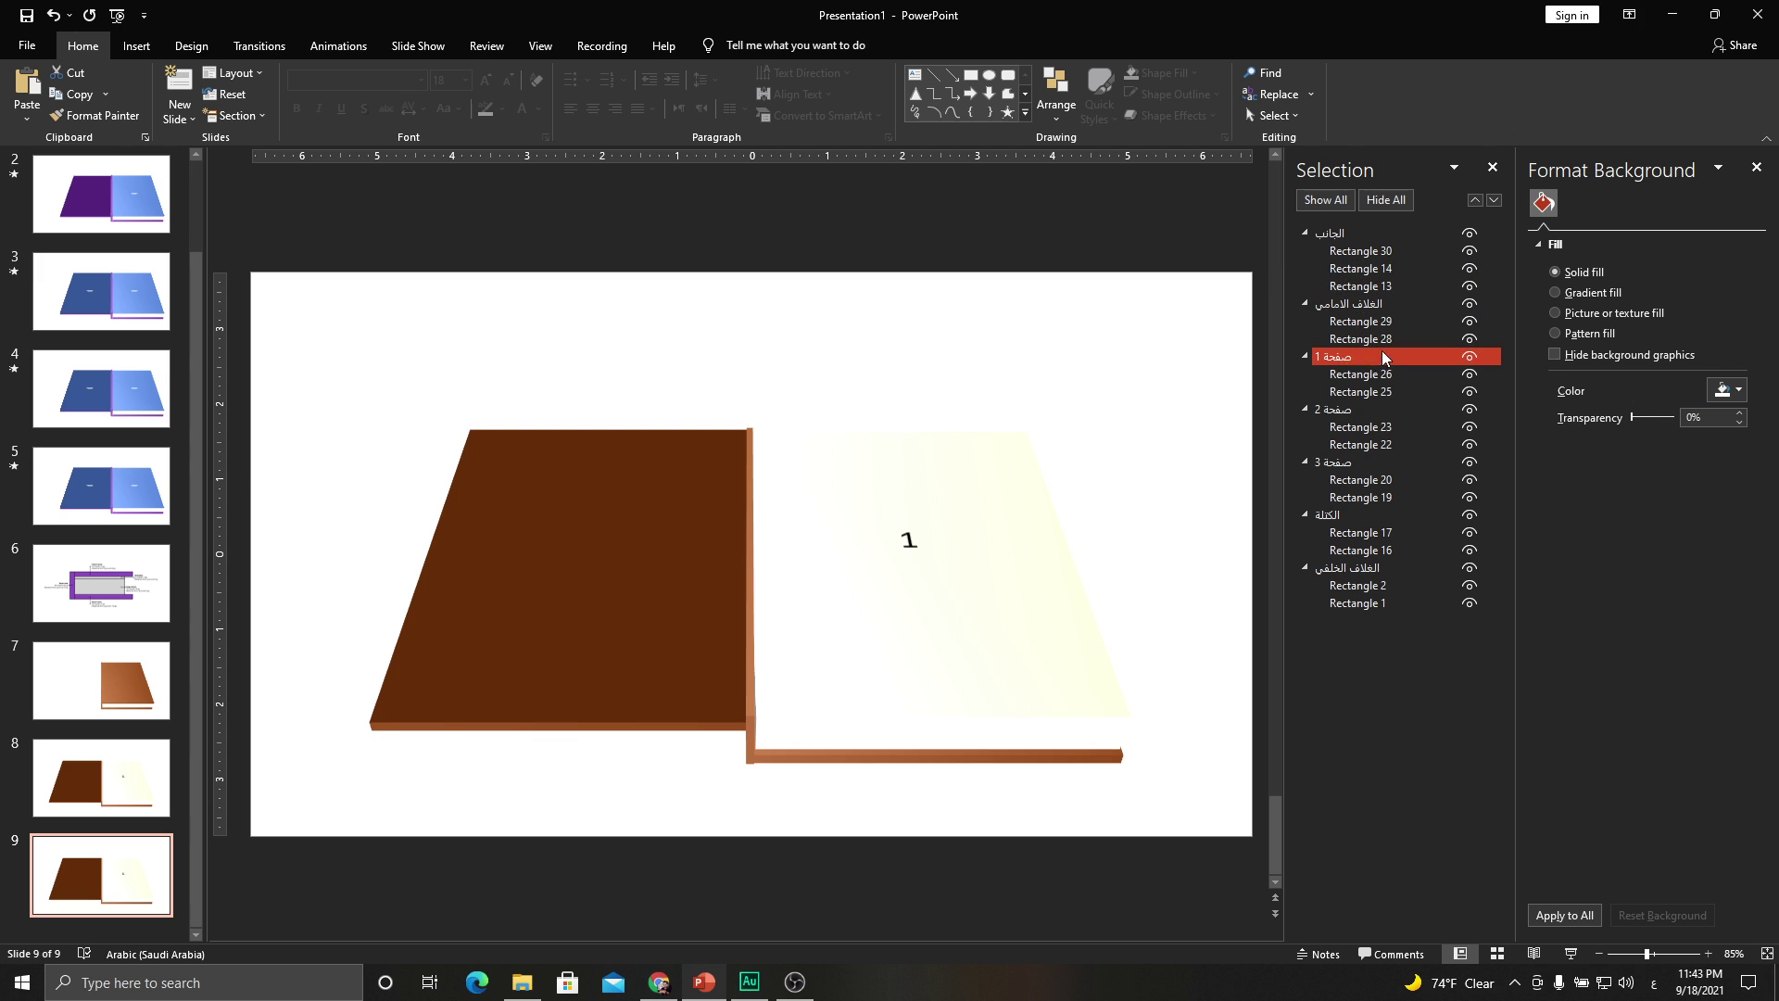
{"action": "left_click", "coordinate": [1358, 355]}
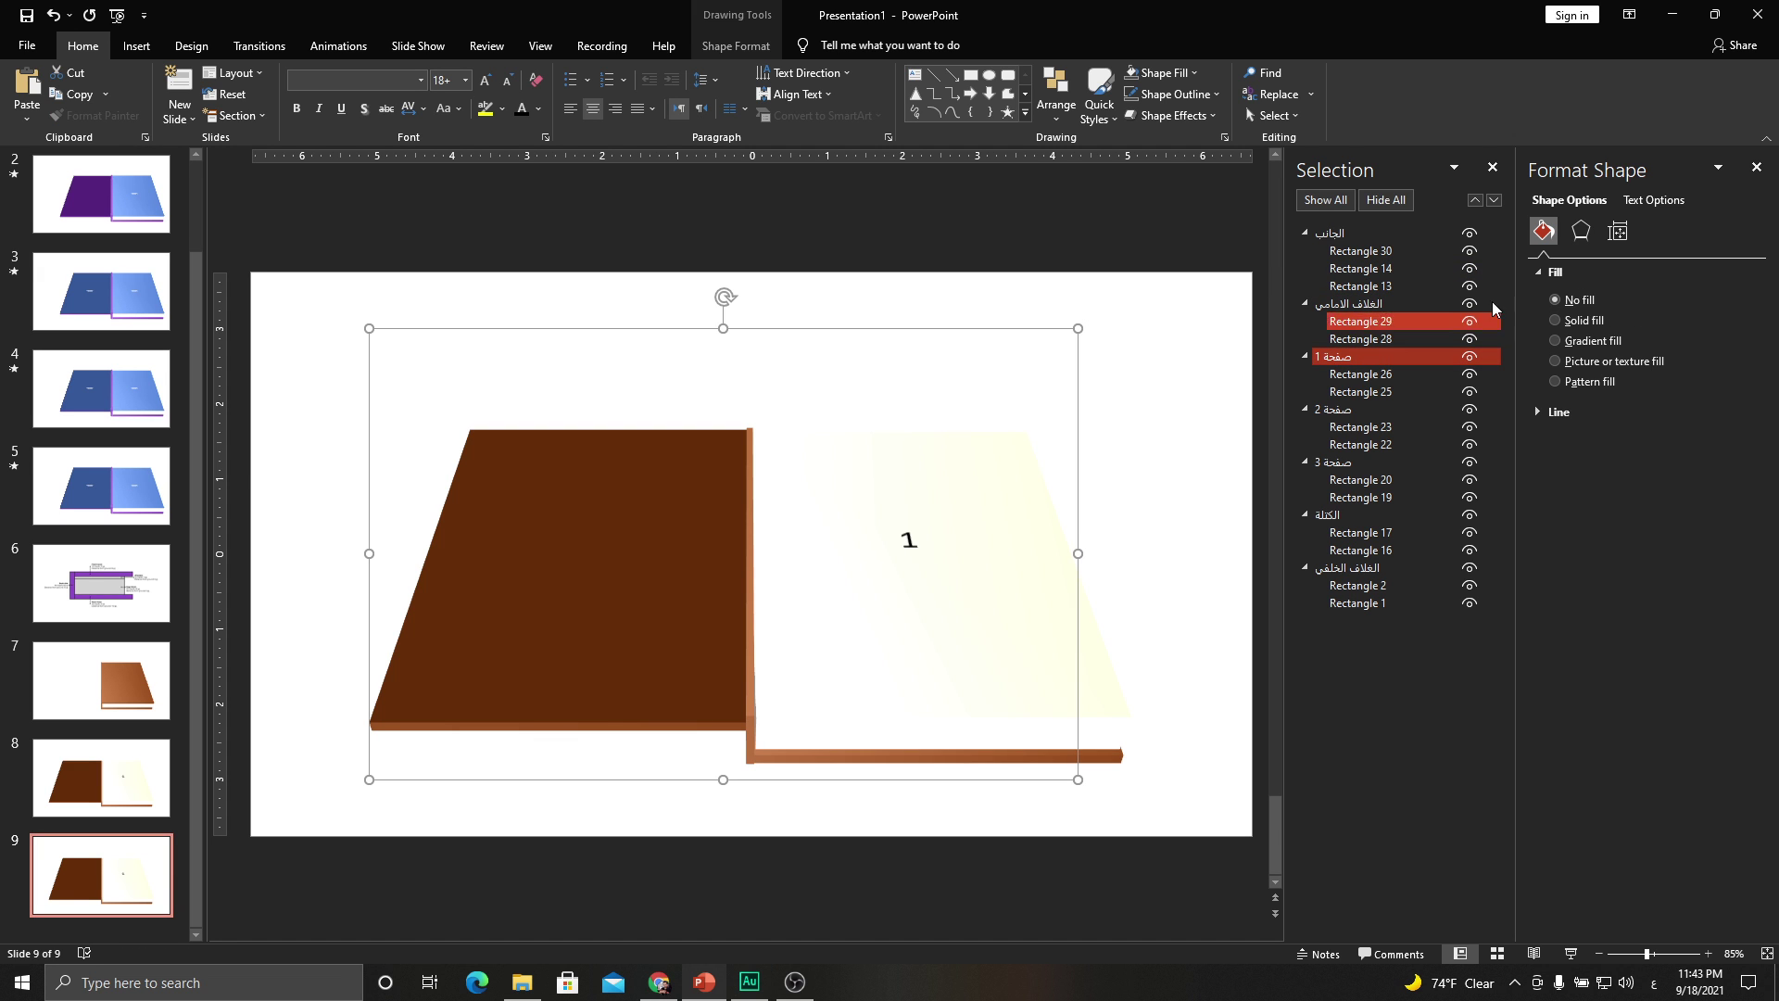
{"action": "left_click", "coordinate": [1580, 231]}
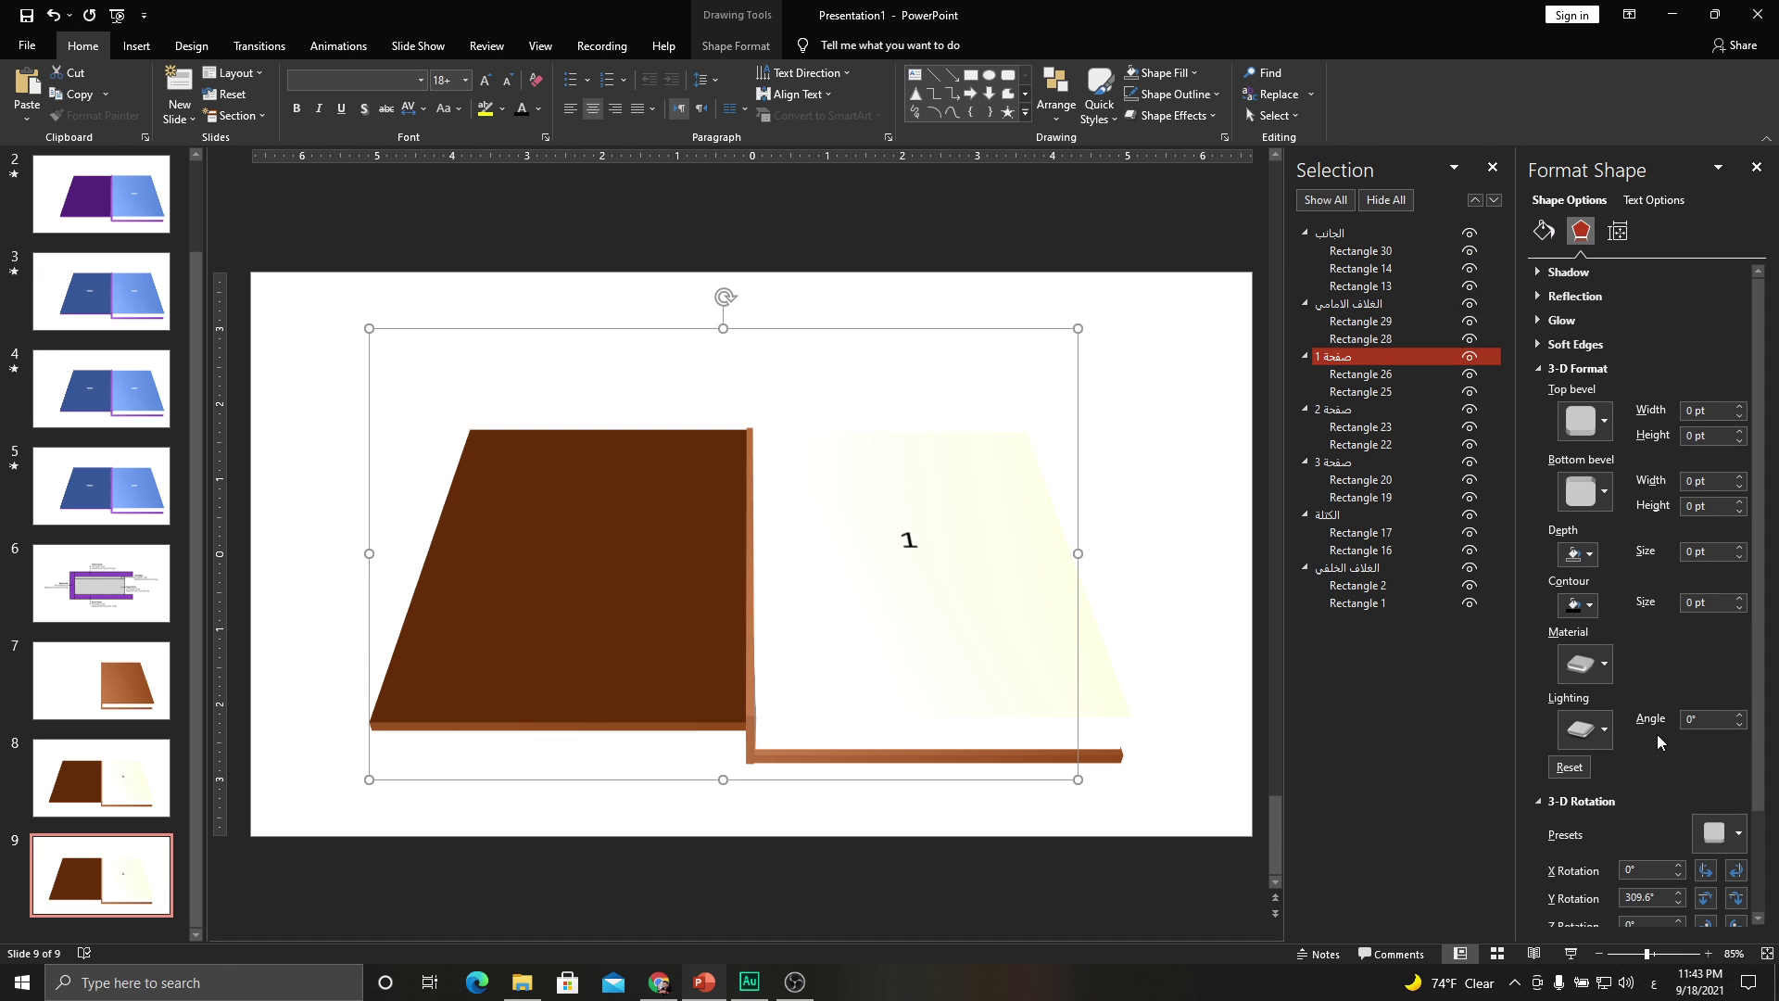
{"action": "left_click", "coordinate": [1632, 870]}
{"action": "type", "text": "180"}
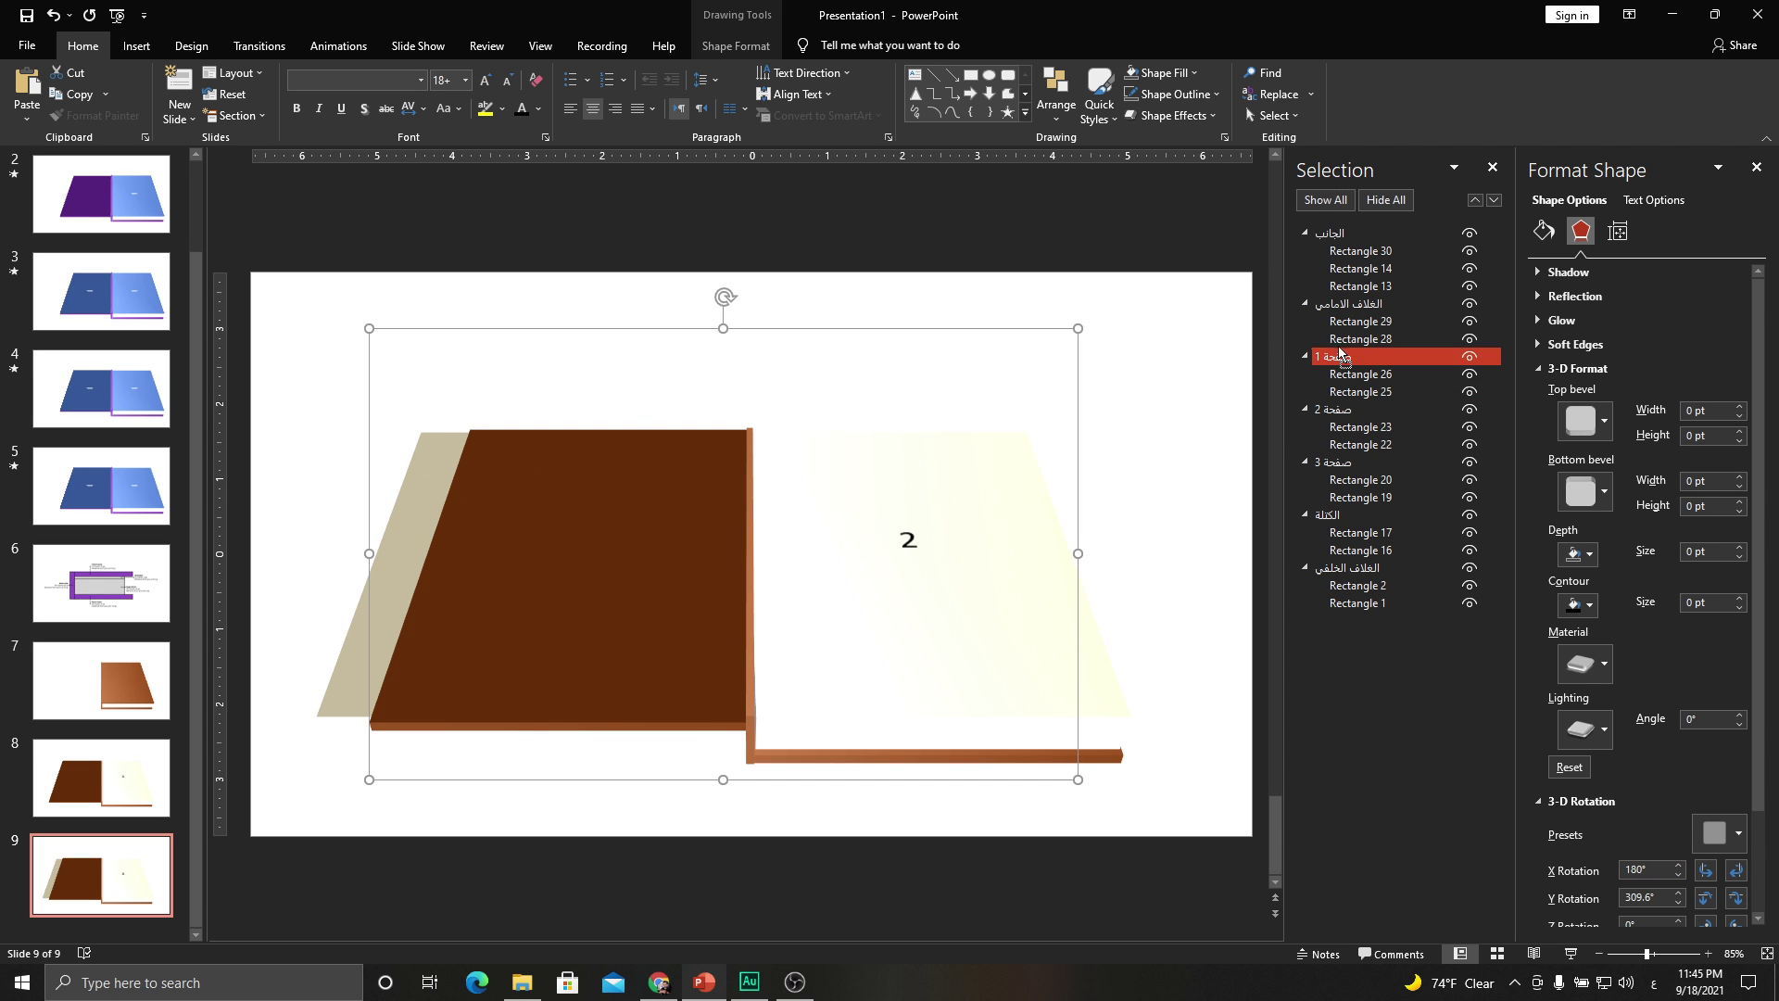
Move صفحة 1 above the front cover in the stacking order and position it over the cover.
{"action": "left_click_drag", "start_coordinate": [1340, 360], "coordinate": [1350, 304]}
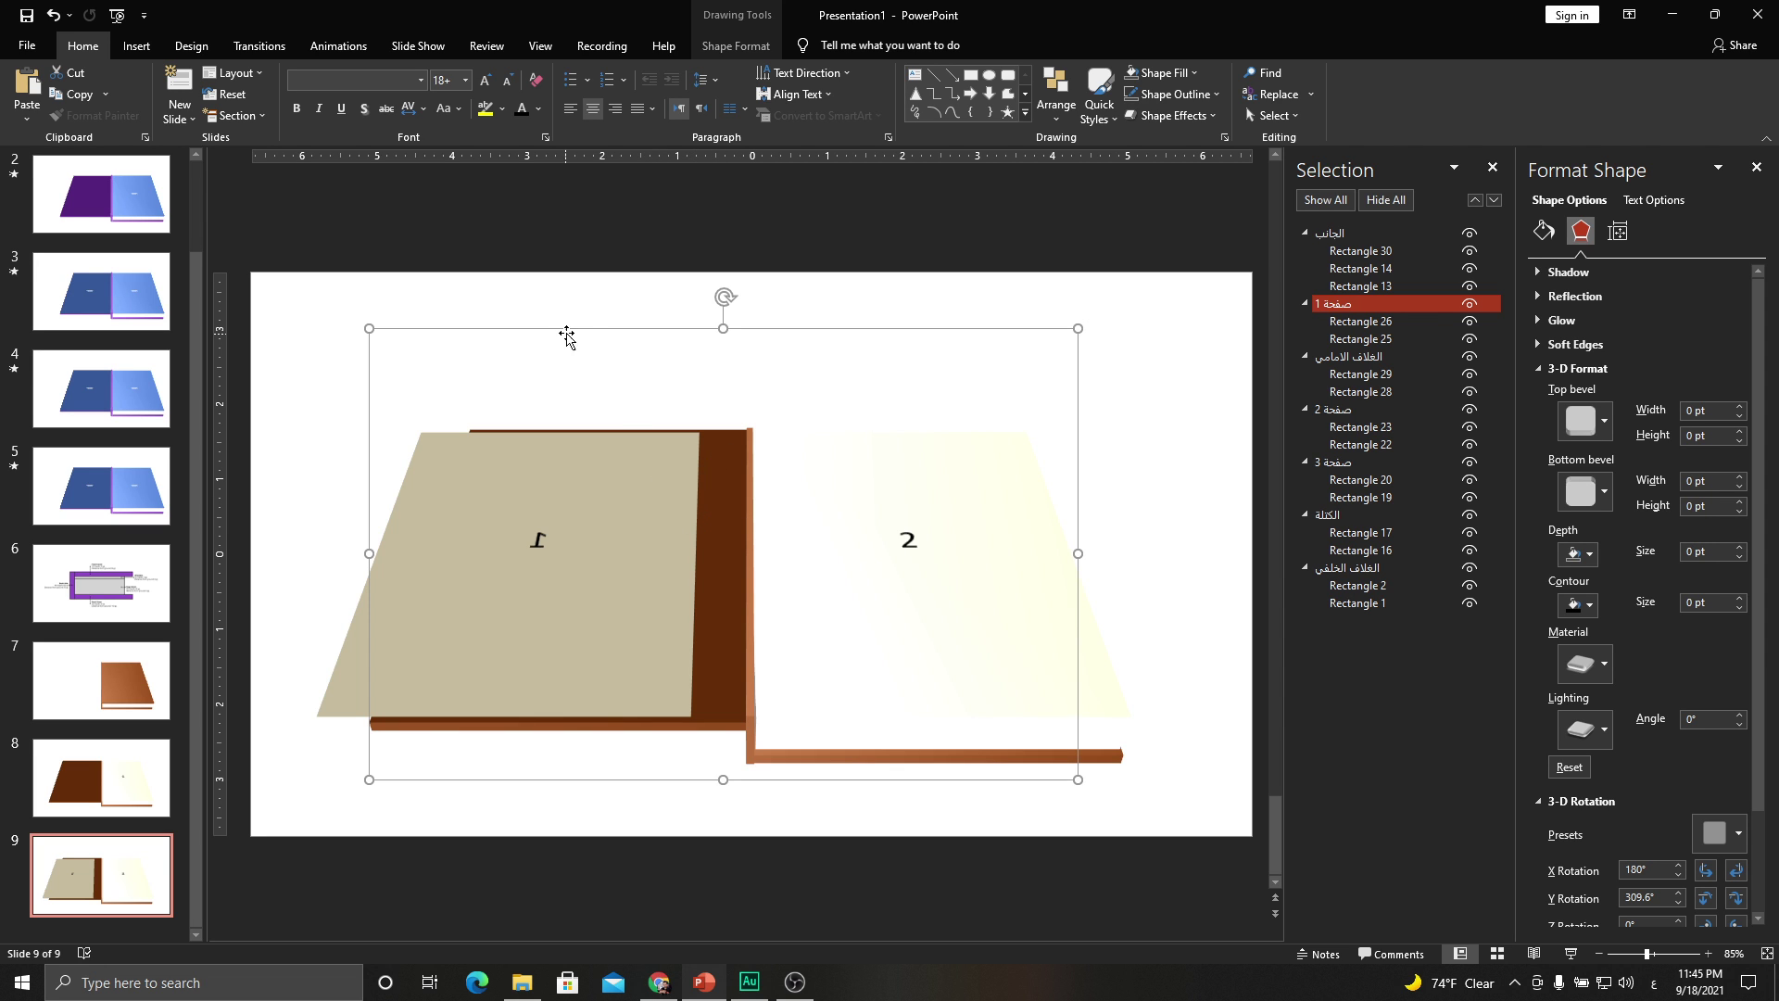
{"action": "left_click_drag", "start_coordinate": [580, 333], "coordinate": [630, 331]}
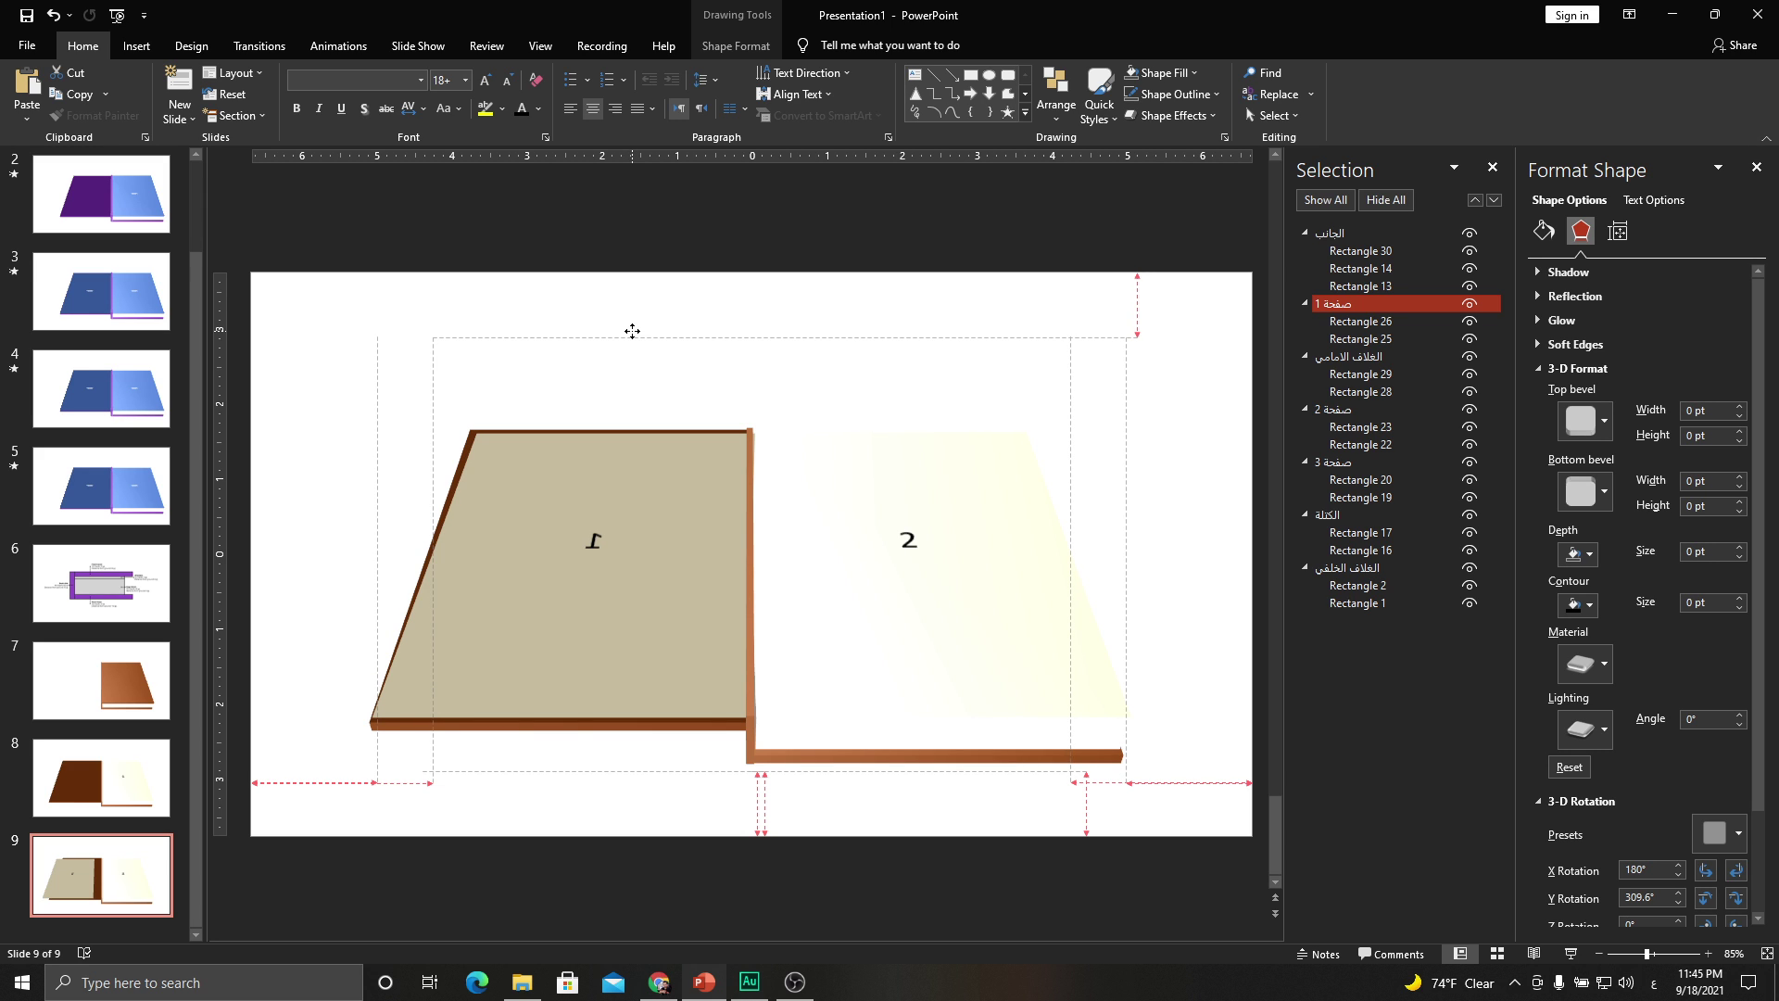
{"action": "left_click_drag", "start_coordinate": [632, 331], "coordinate": [632, 330]}
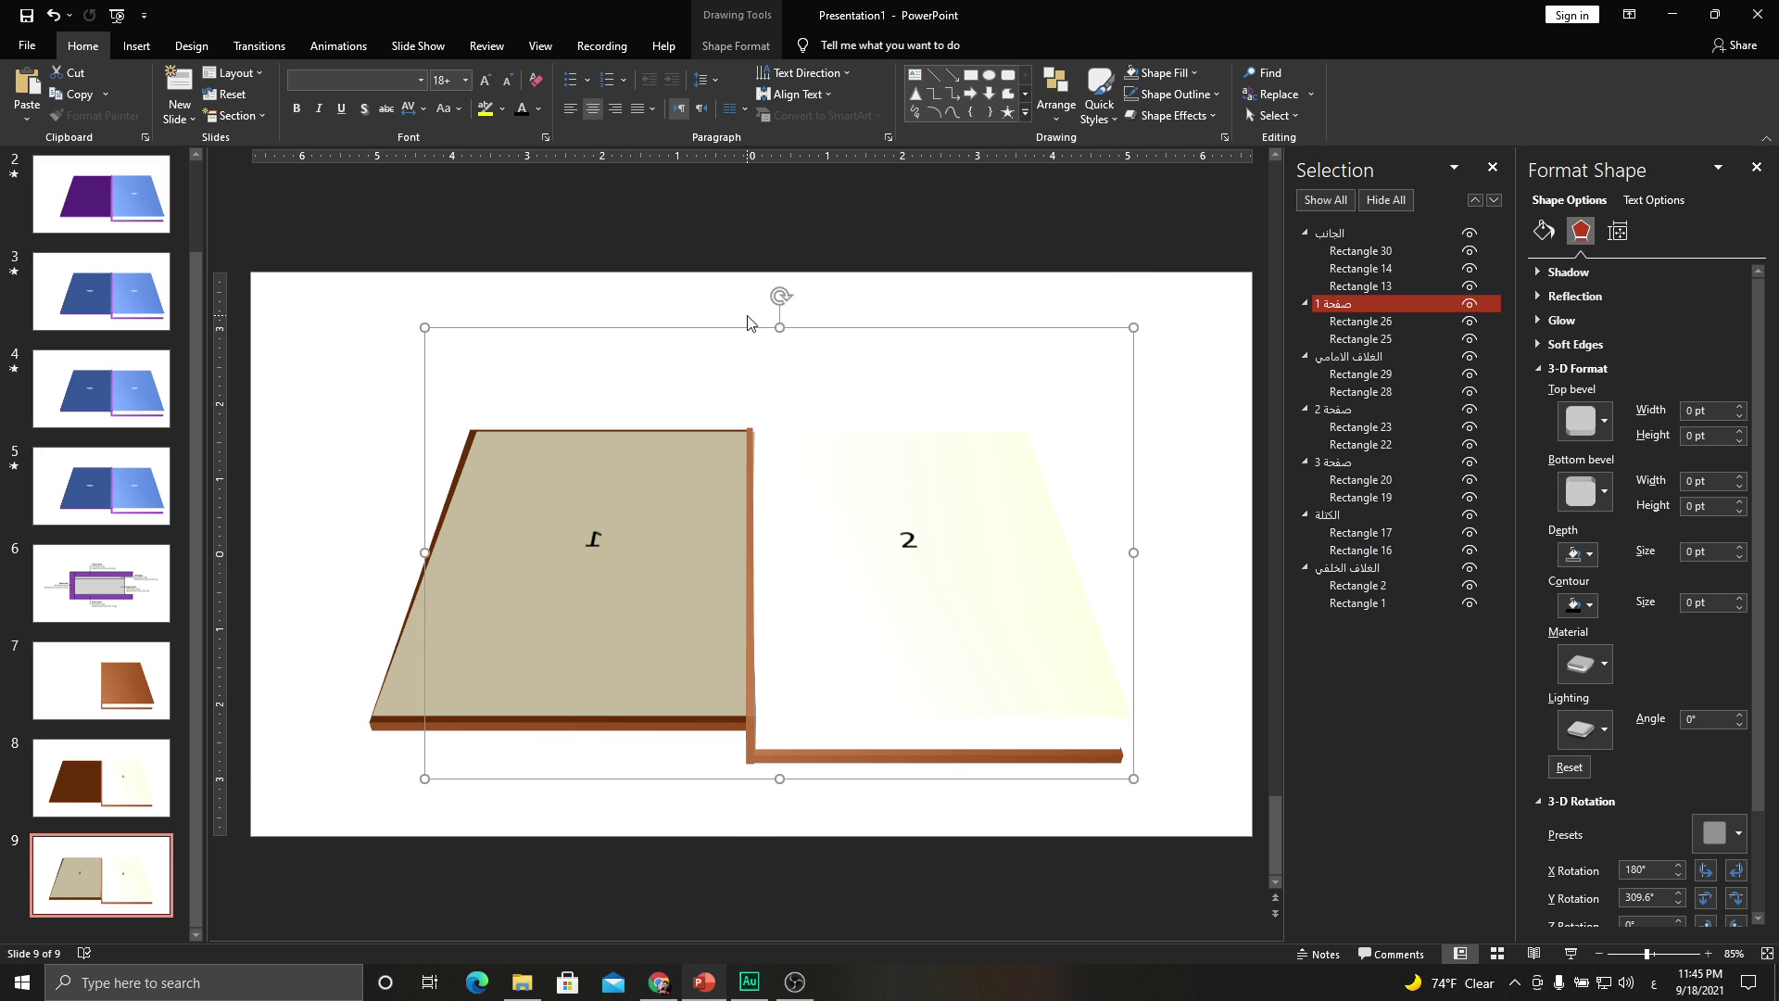
{"action": "left_click_drag", "start_coordinate": [750, 329], "coordinate": [753, 328]}
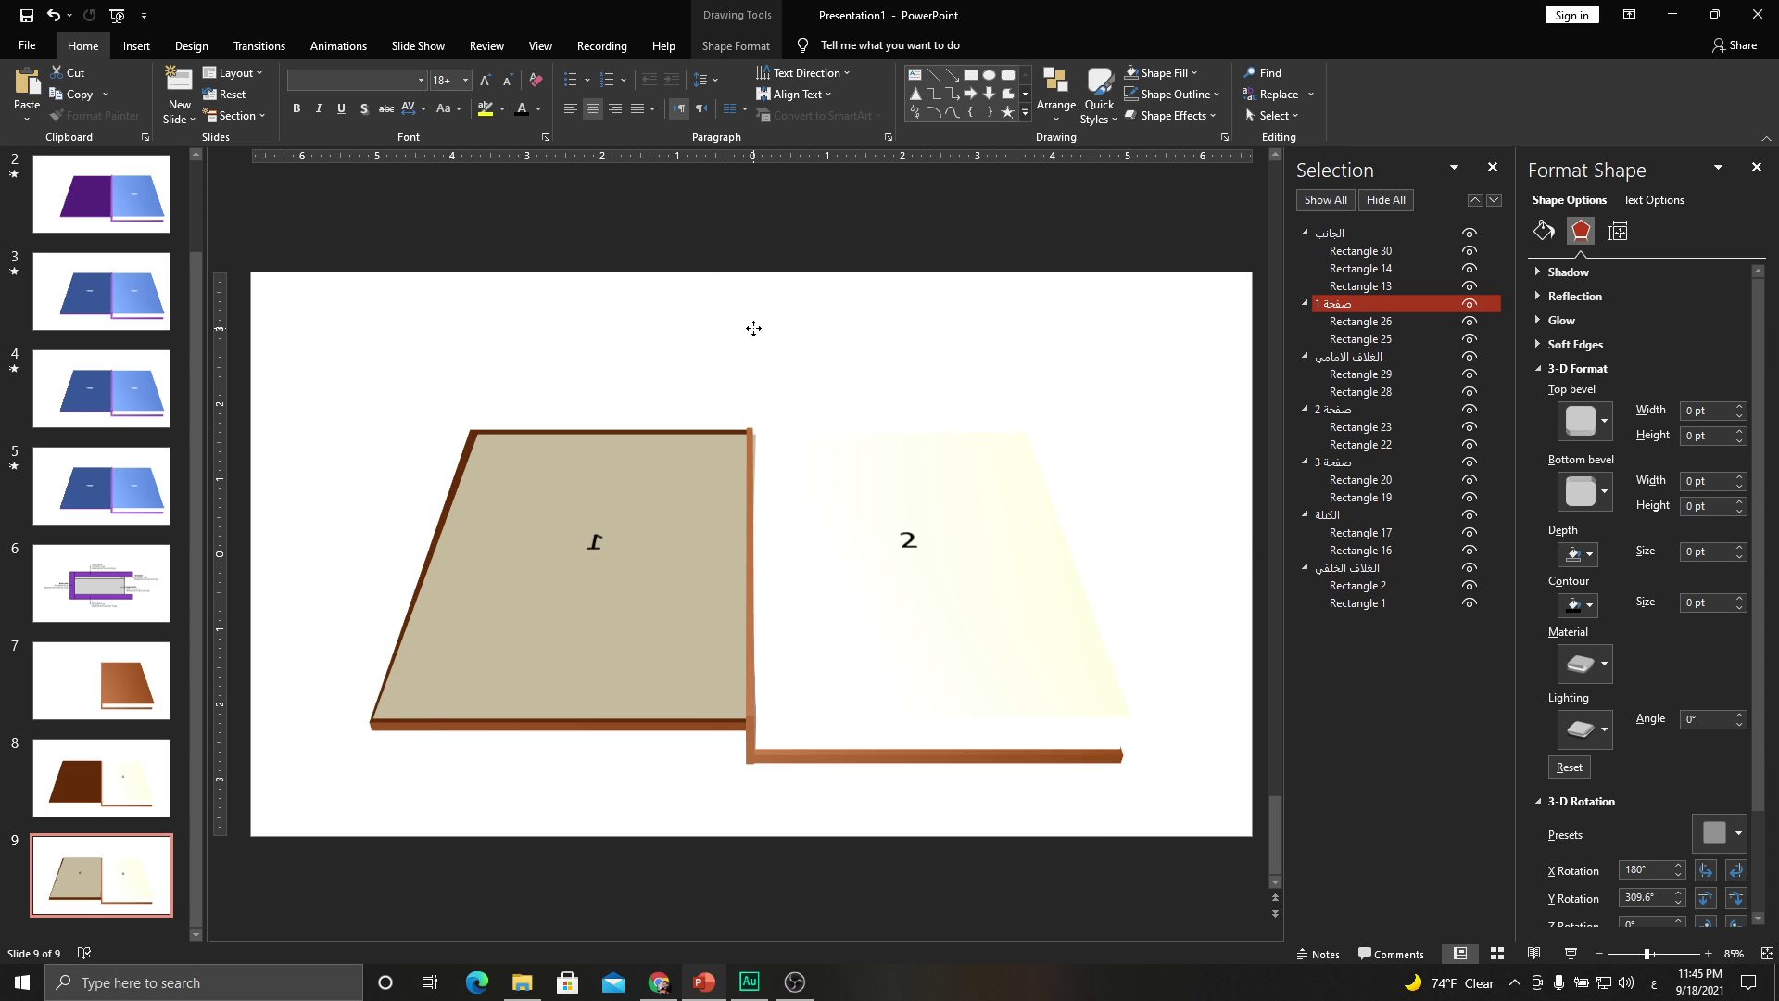
{"action": "left_click", "coordinate": [755, 327]}
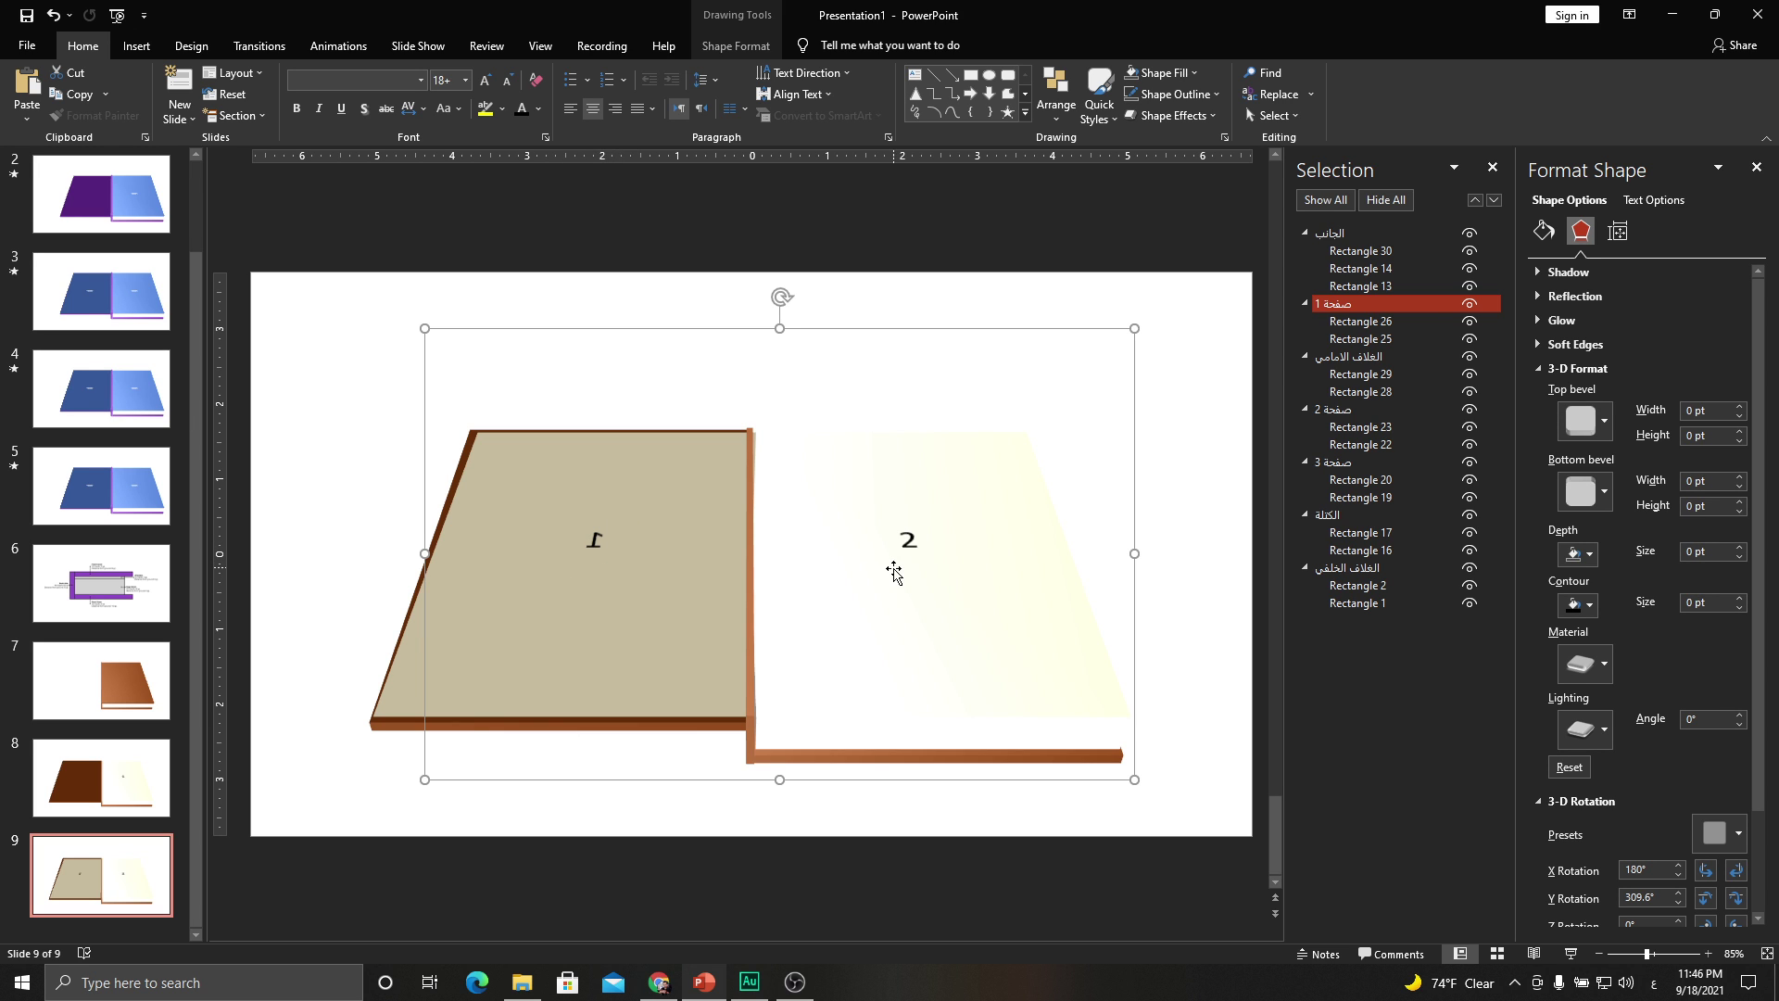
{"action": "left_click", "coordinate": [1195, 750]}
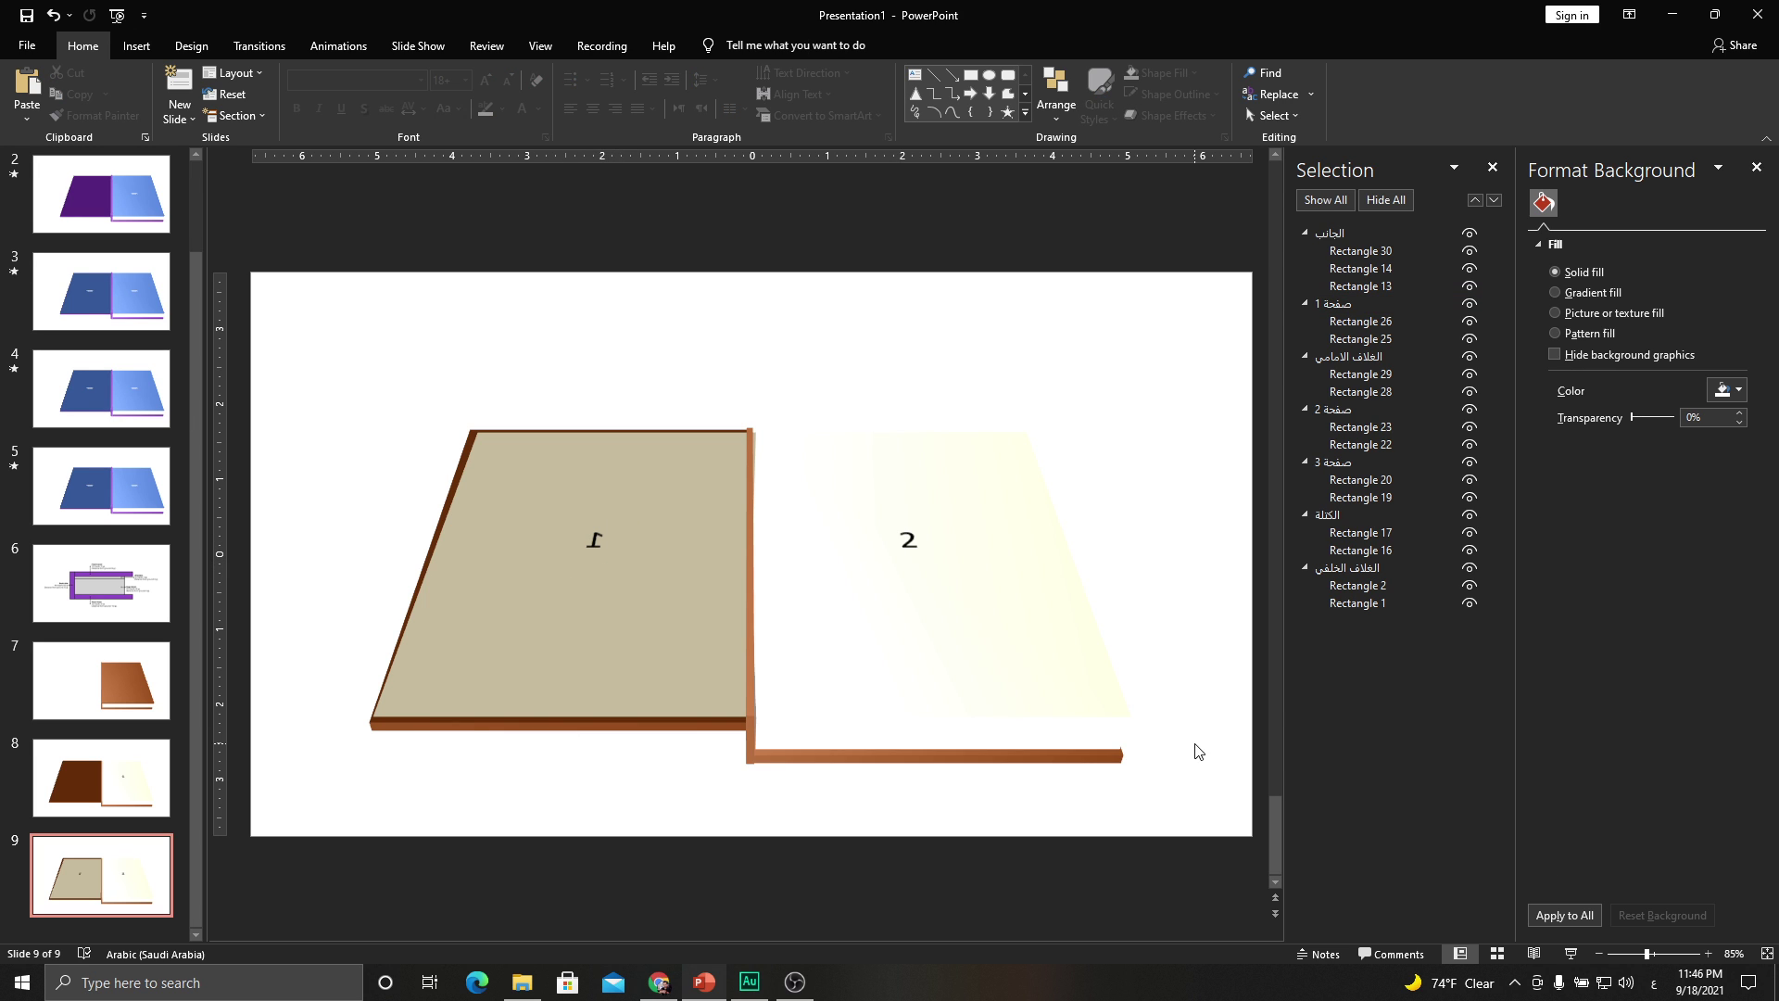
Duplicate slide 9 as slide 10 and set page group صفحة 2's X Rotation to 180°.
{"action": "right_click", "coordinate": [127, 880]}
{"action": "left_click", "coordinate": [182, 676]}
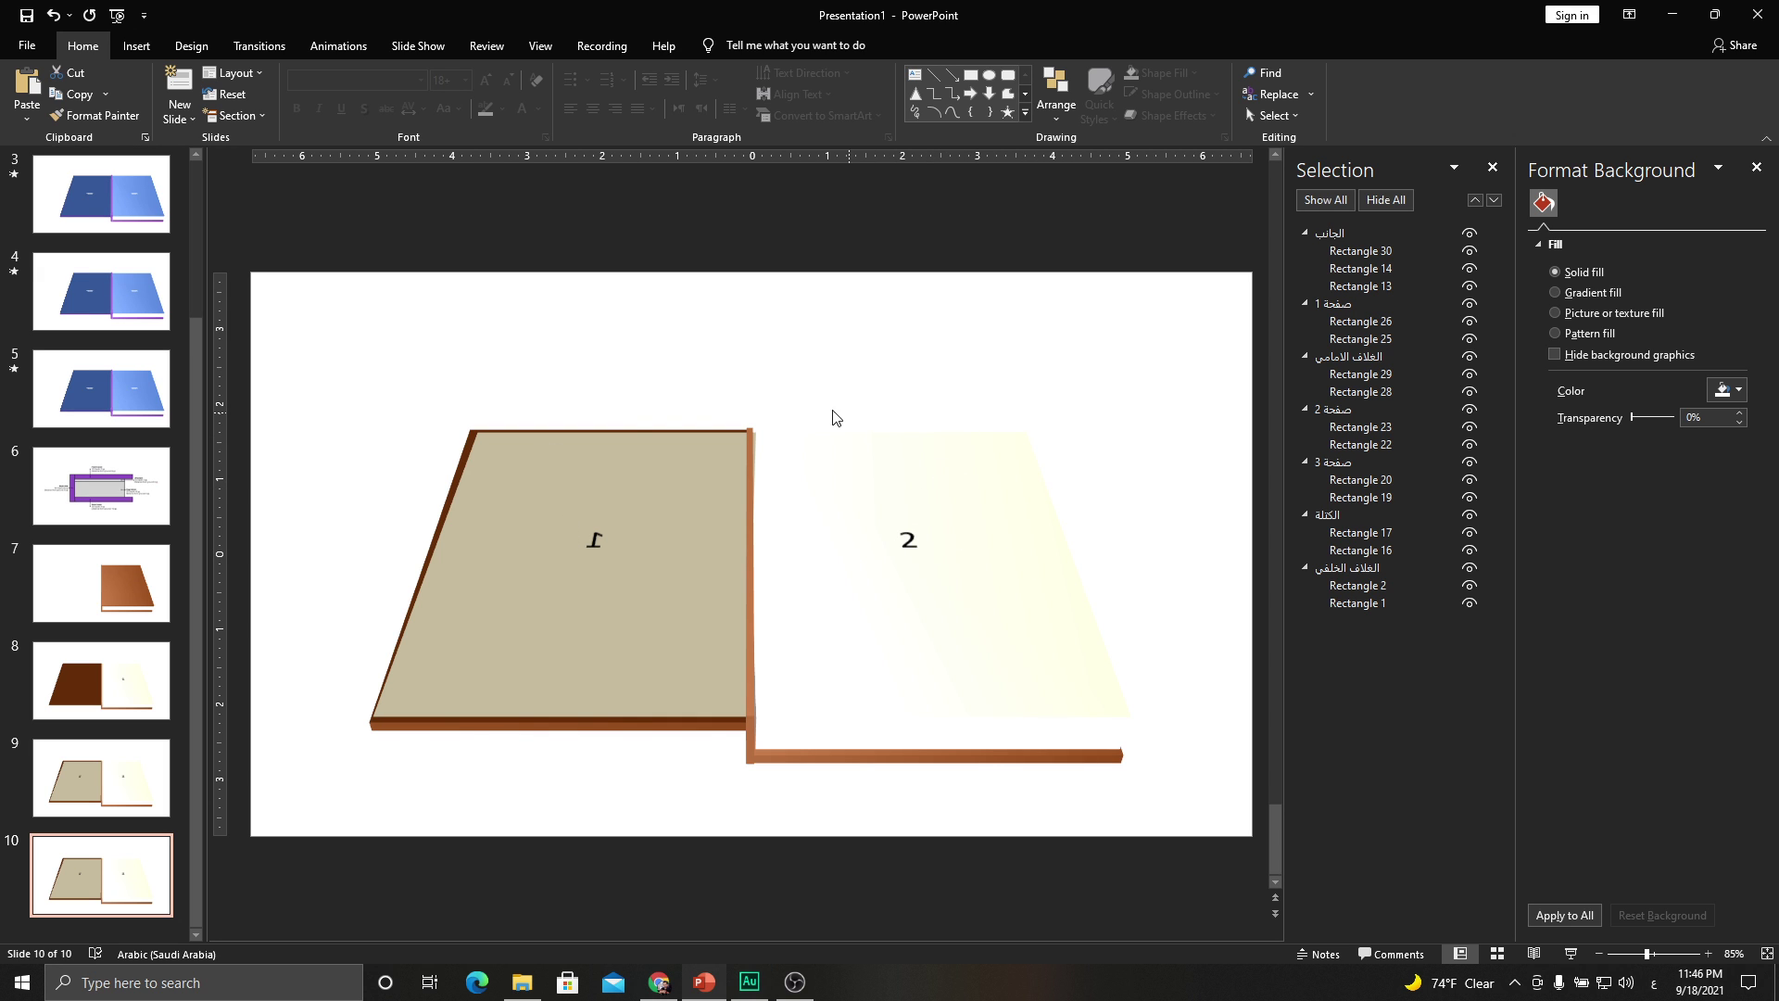
{"action": "left_click", "coordinate": [1331, 411]}
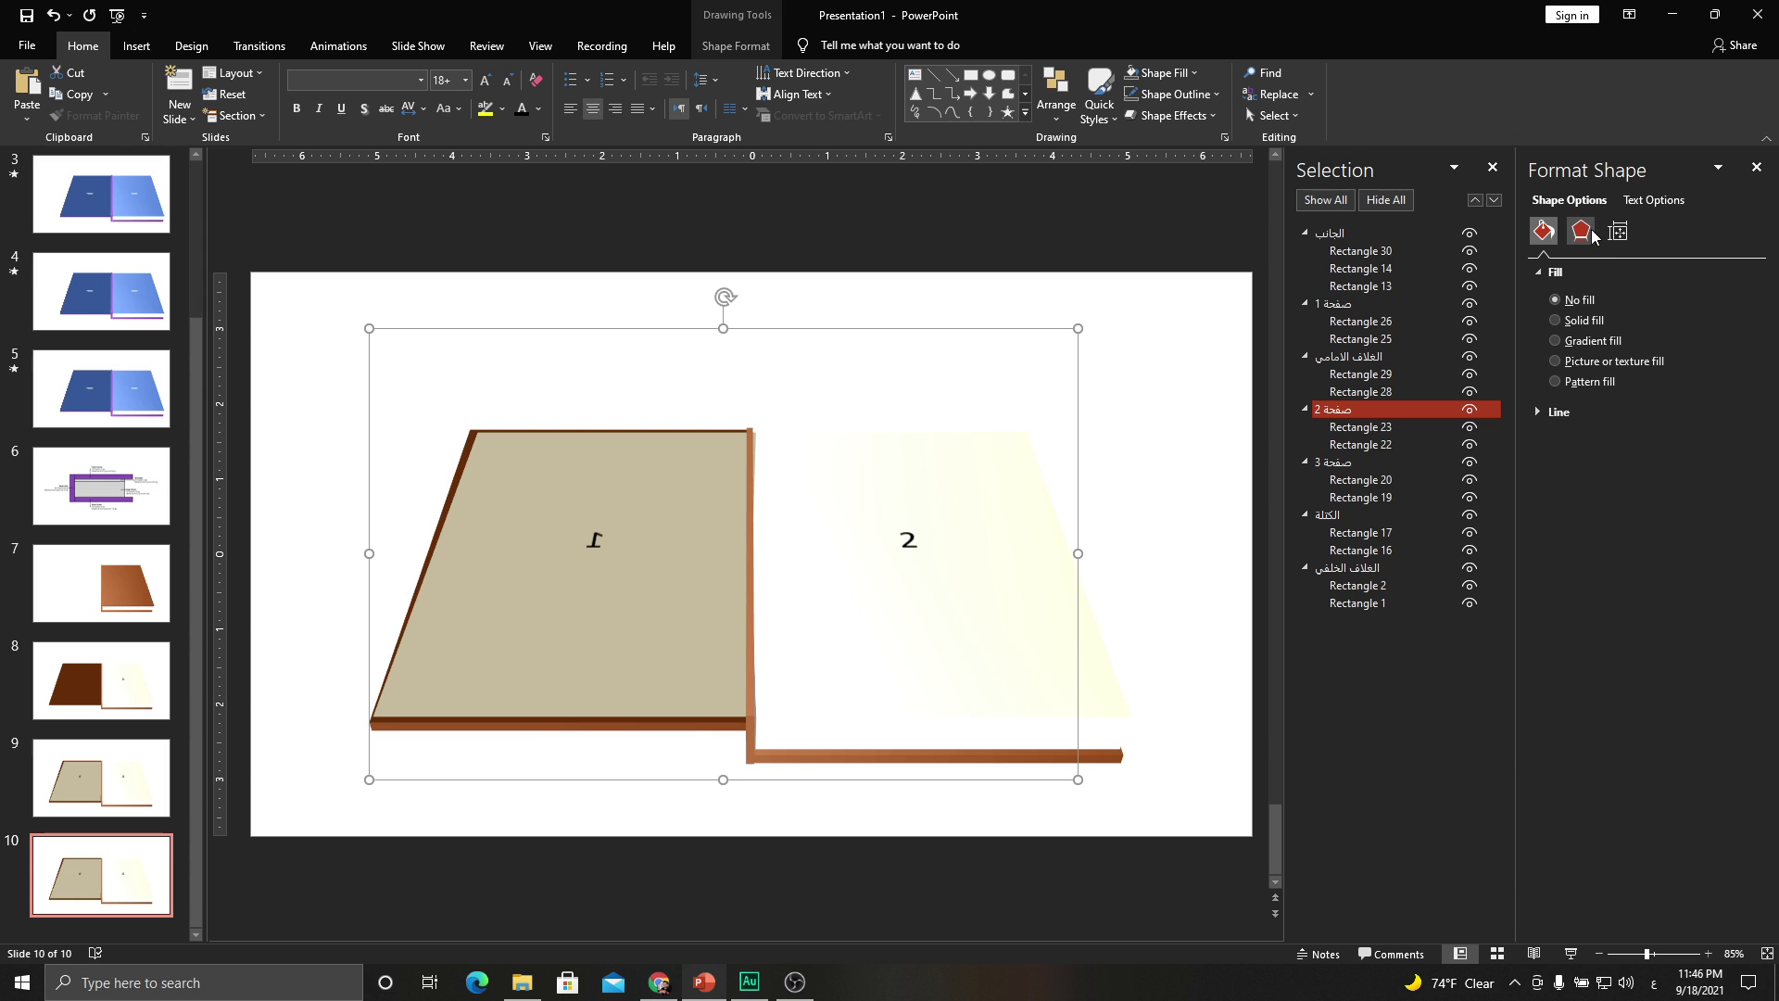
{"action": "left_click", "coordinate": [1582, 231]}
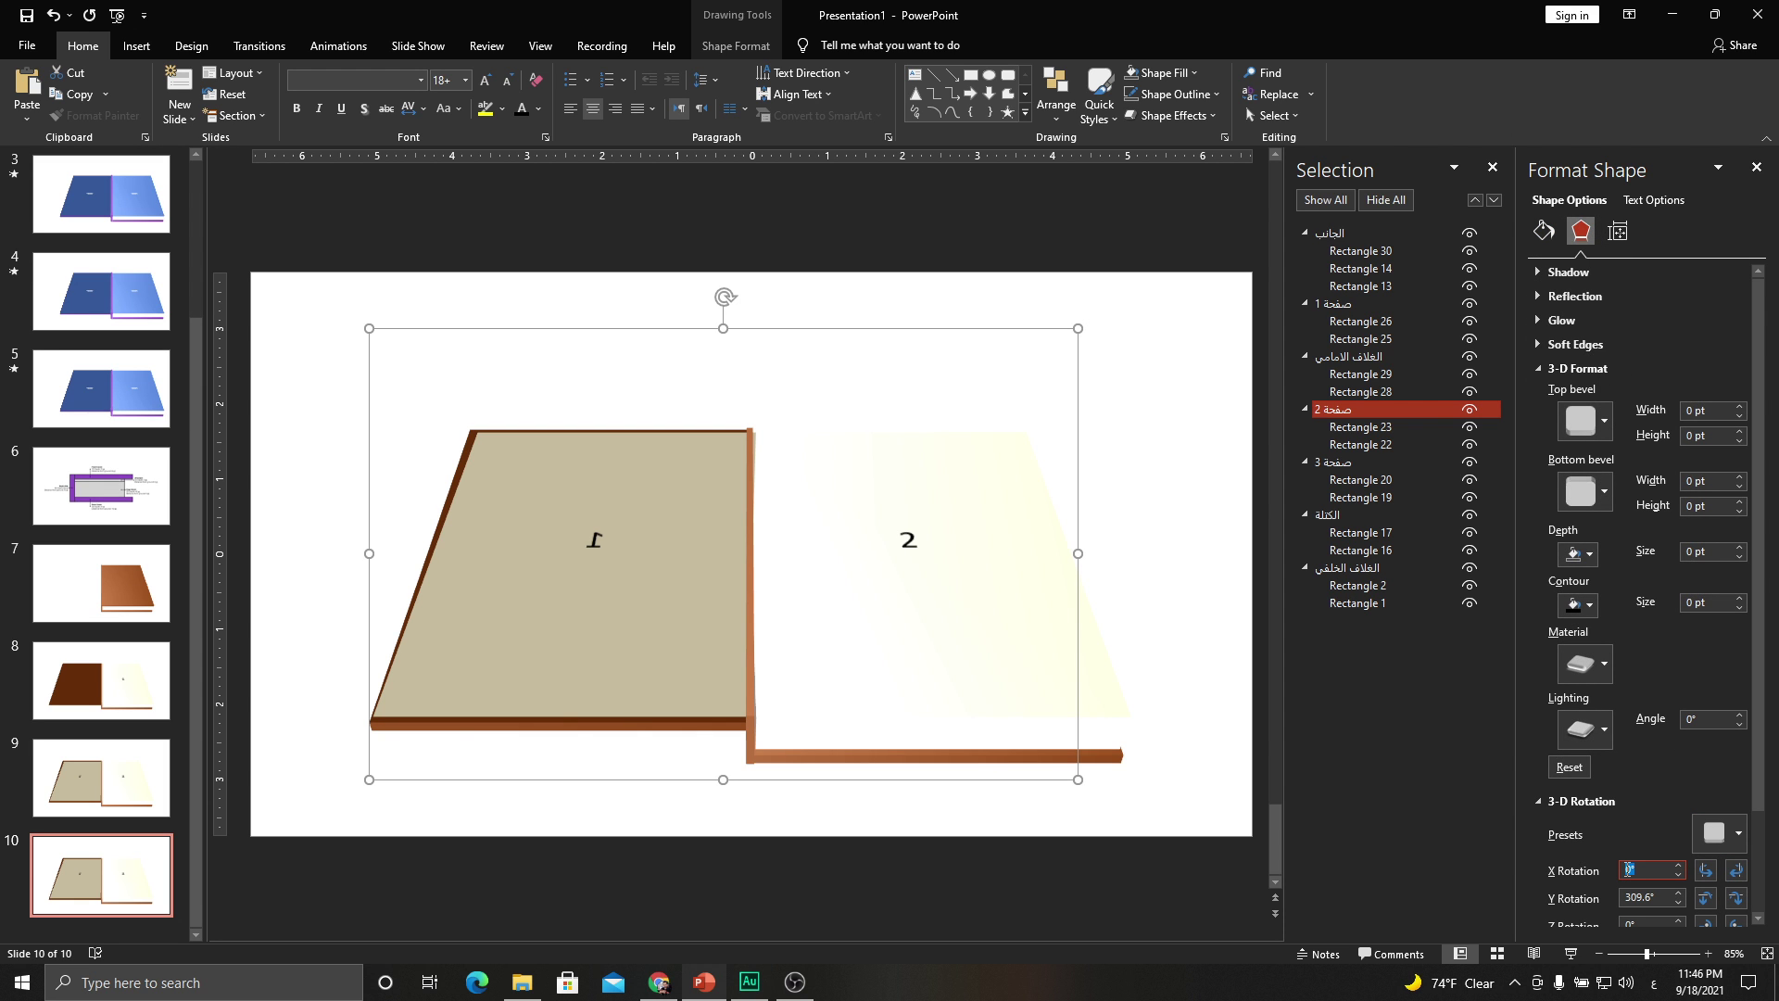
{"action": "type", "text": "180"}
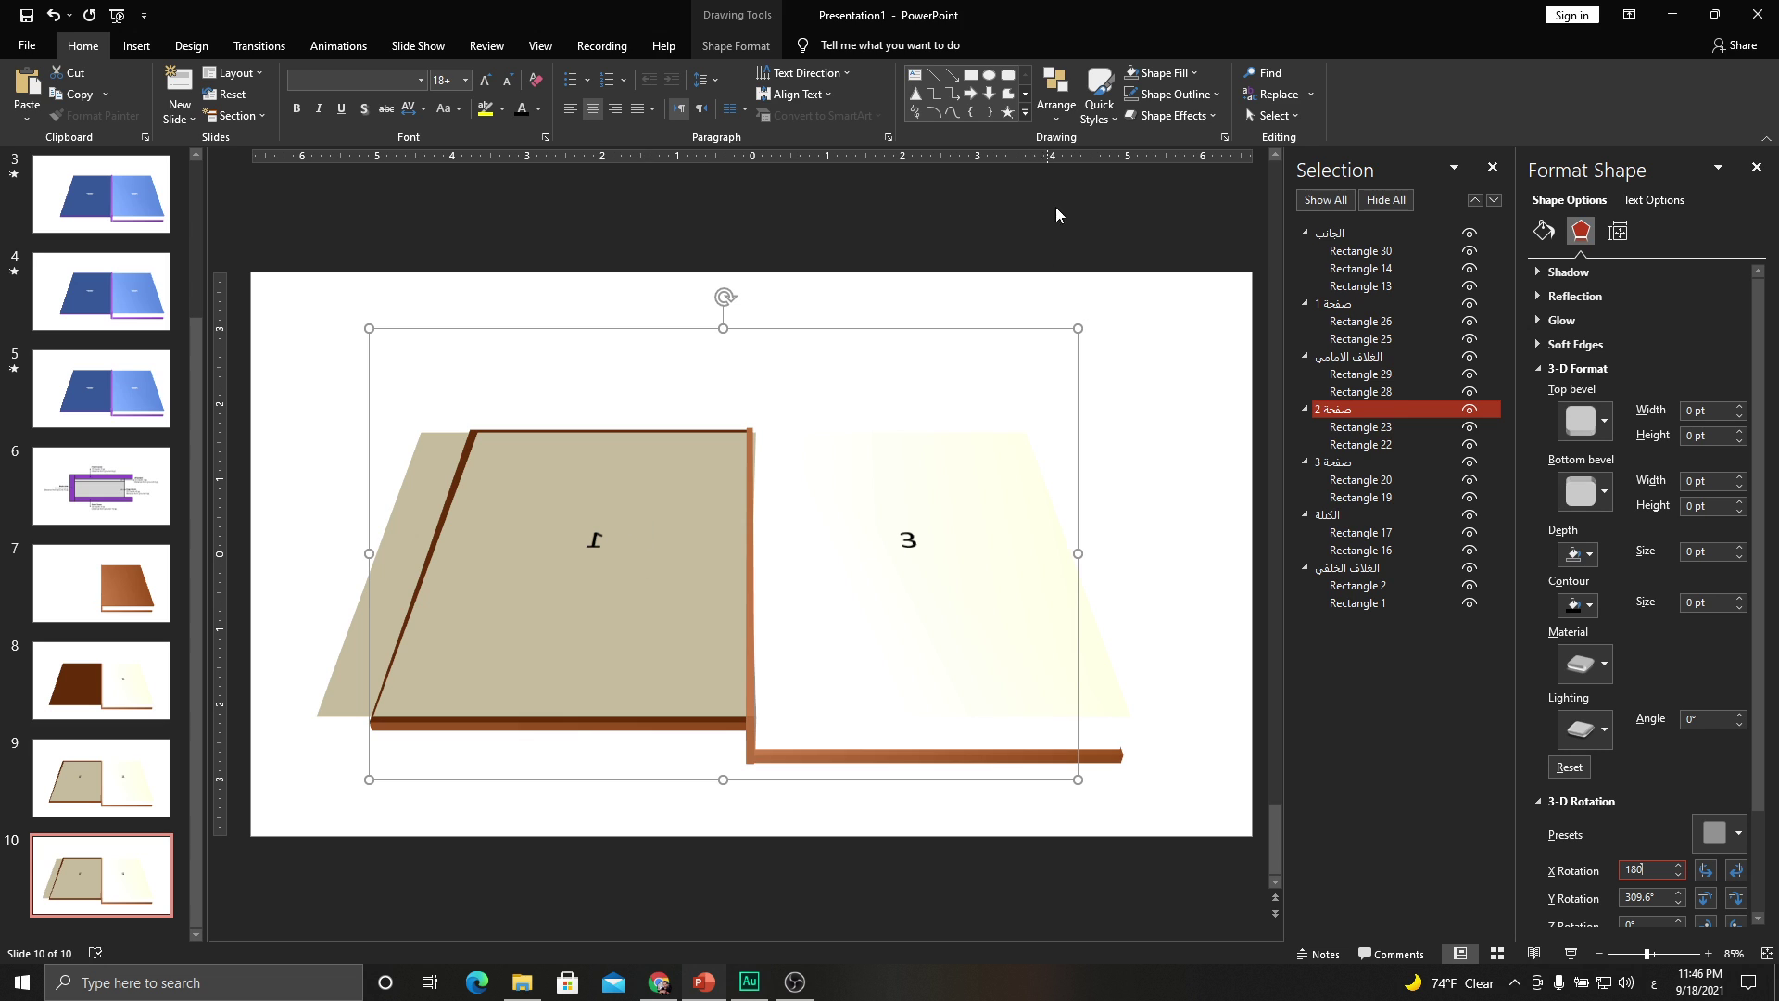
Bring صفحة 2 to the top of the stack and position it on the left side.
{"action": "left_click_drag", "start_coordinate": [1347, 408], "coordinate": [1348, 304]}
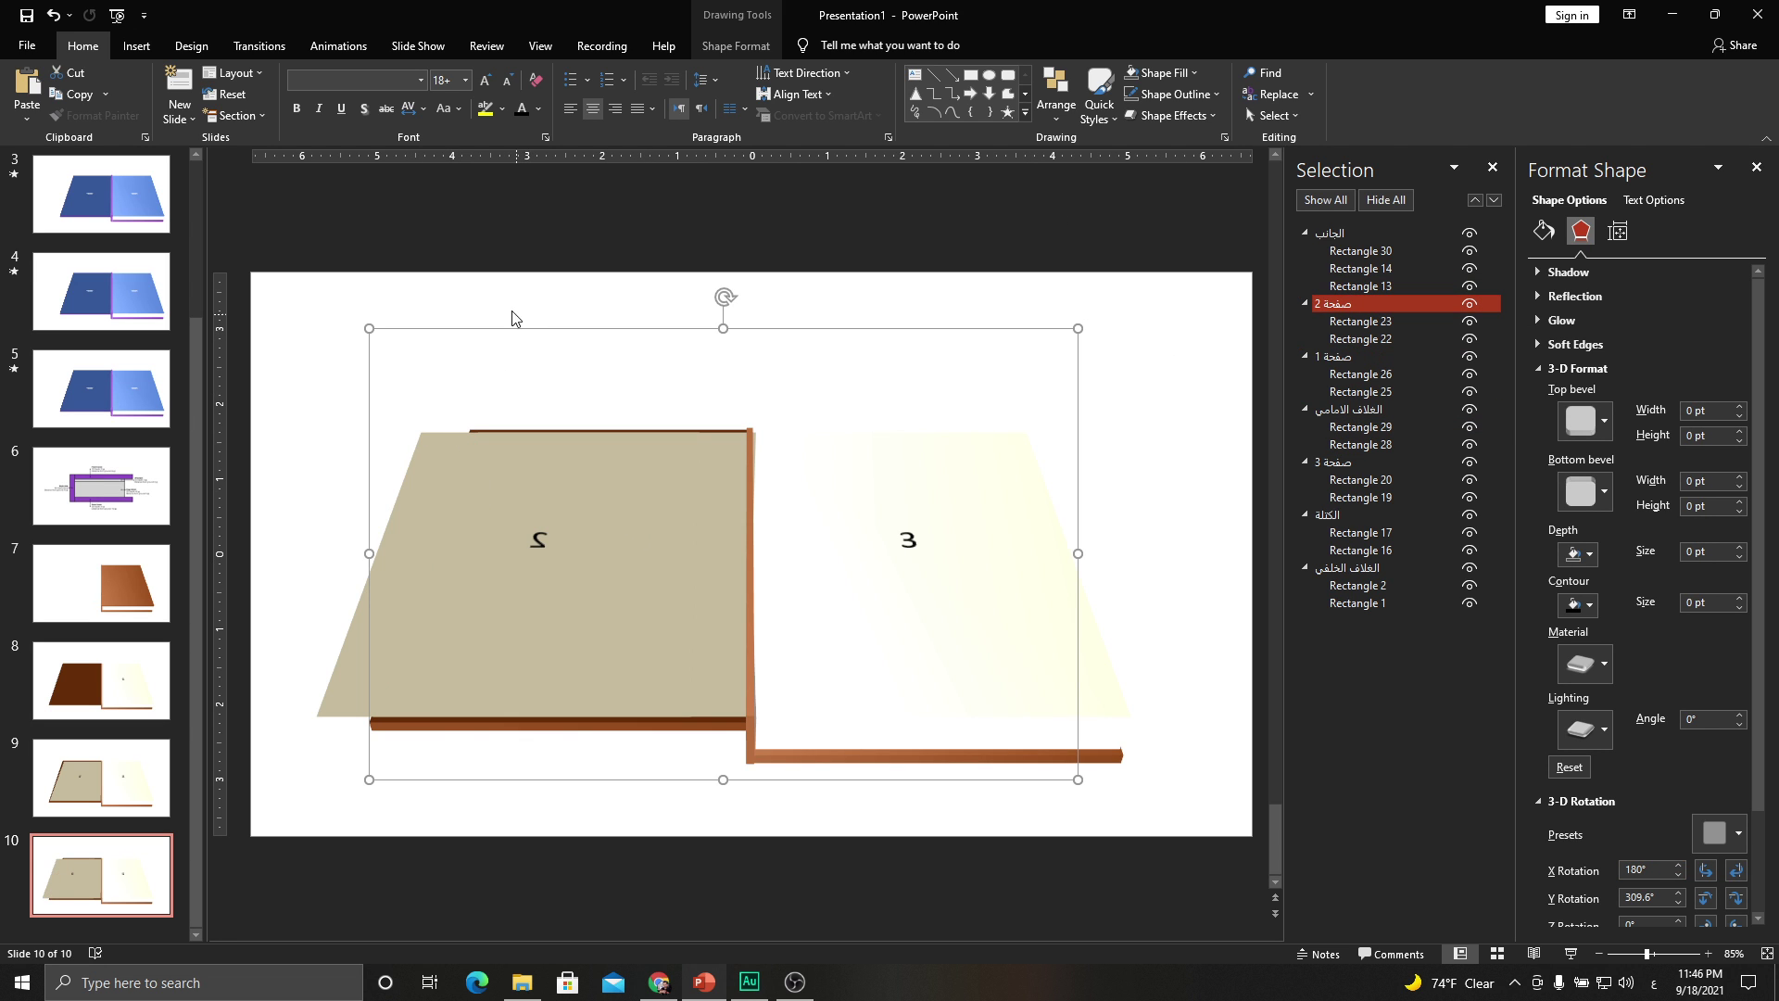
{"action": "left_click_drag", "start_coordinate": [474, 334], "coordinate": [532, 332]}
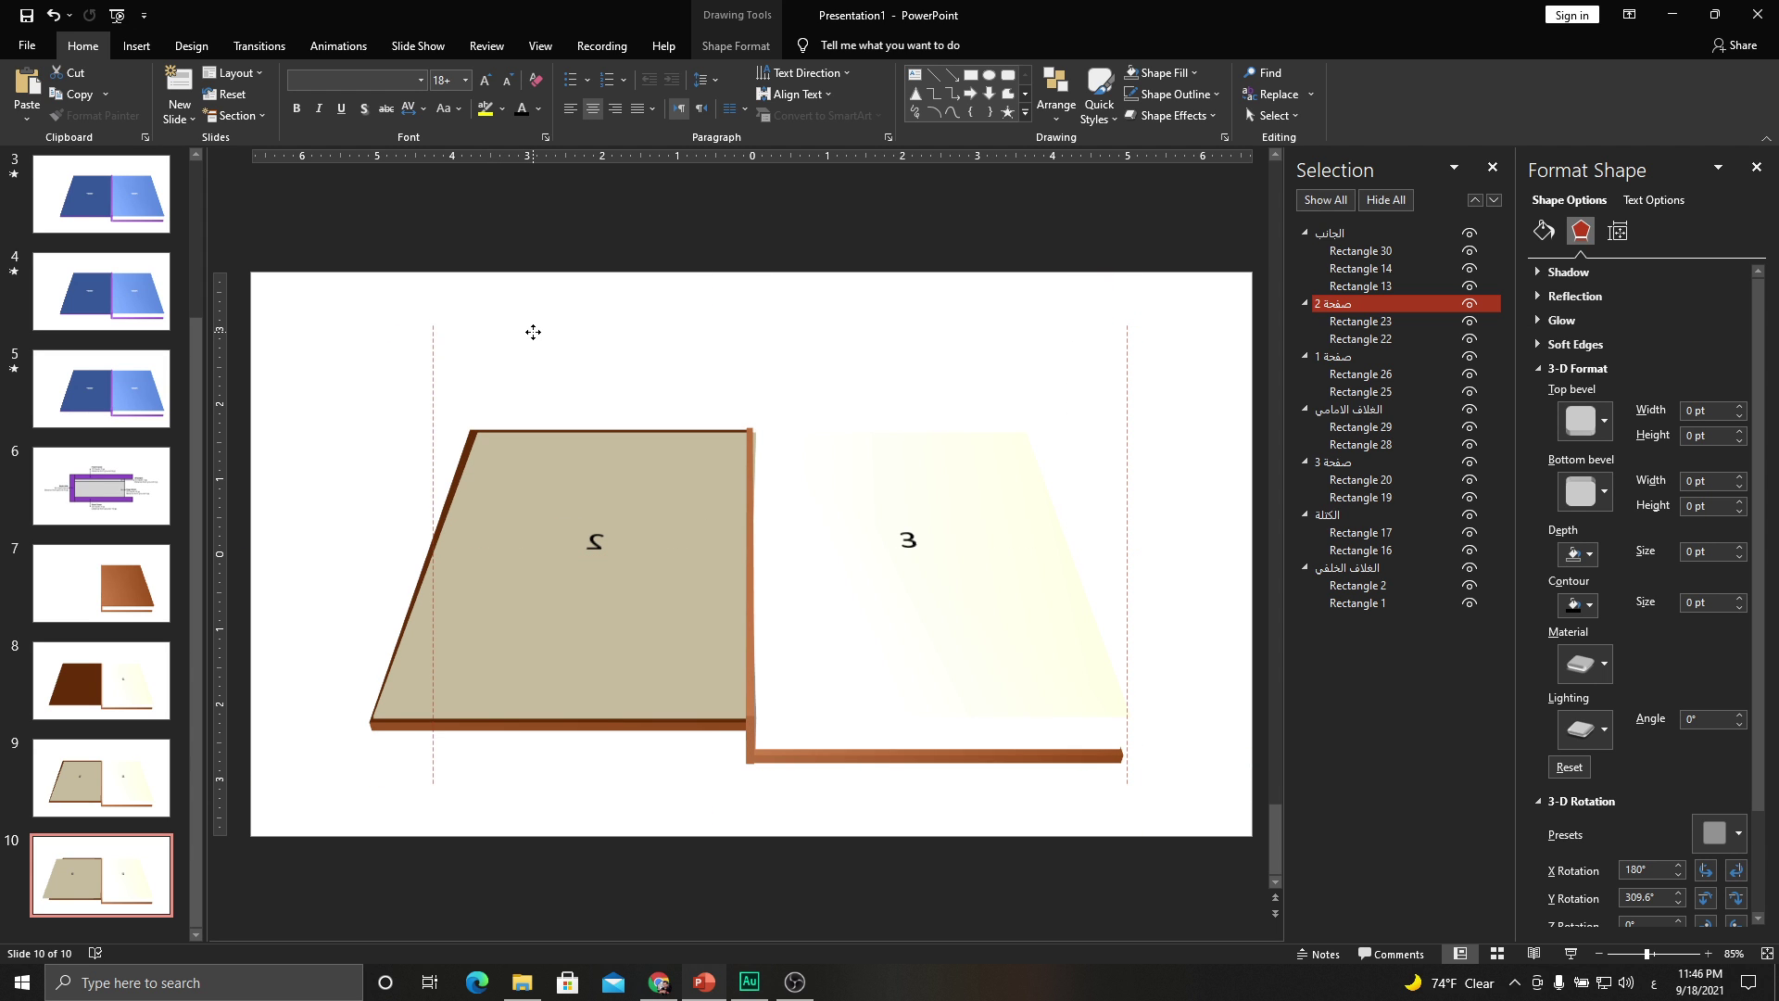
{"action": "left_click_drag", "start_coordinate": [533, 332], "coordinate": [533, 332]}
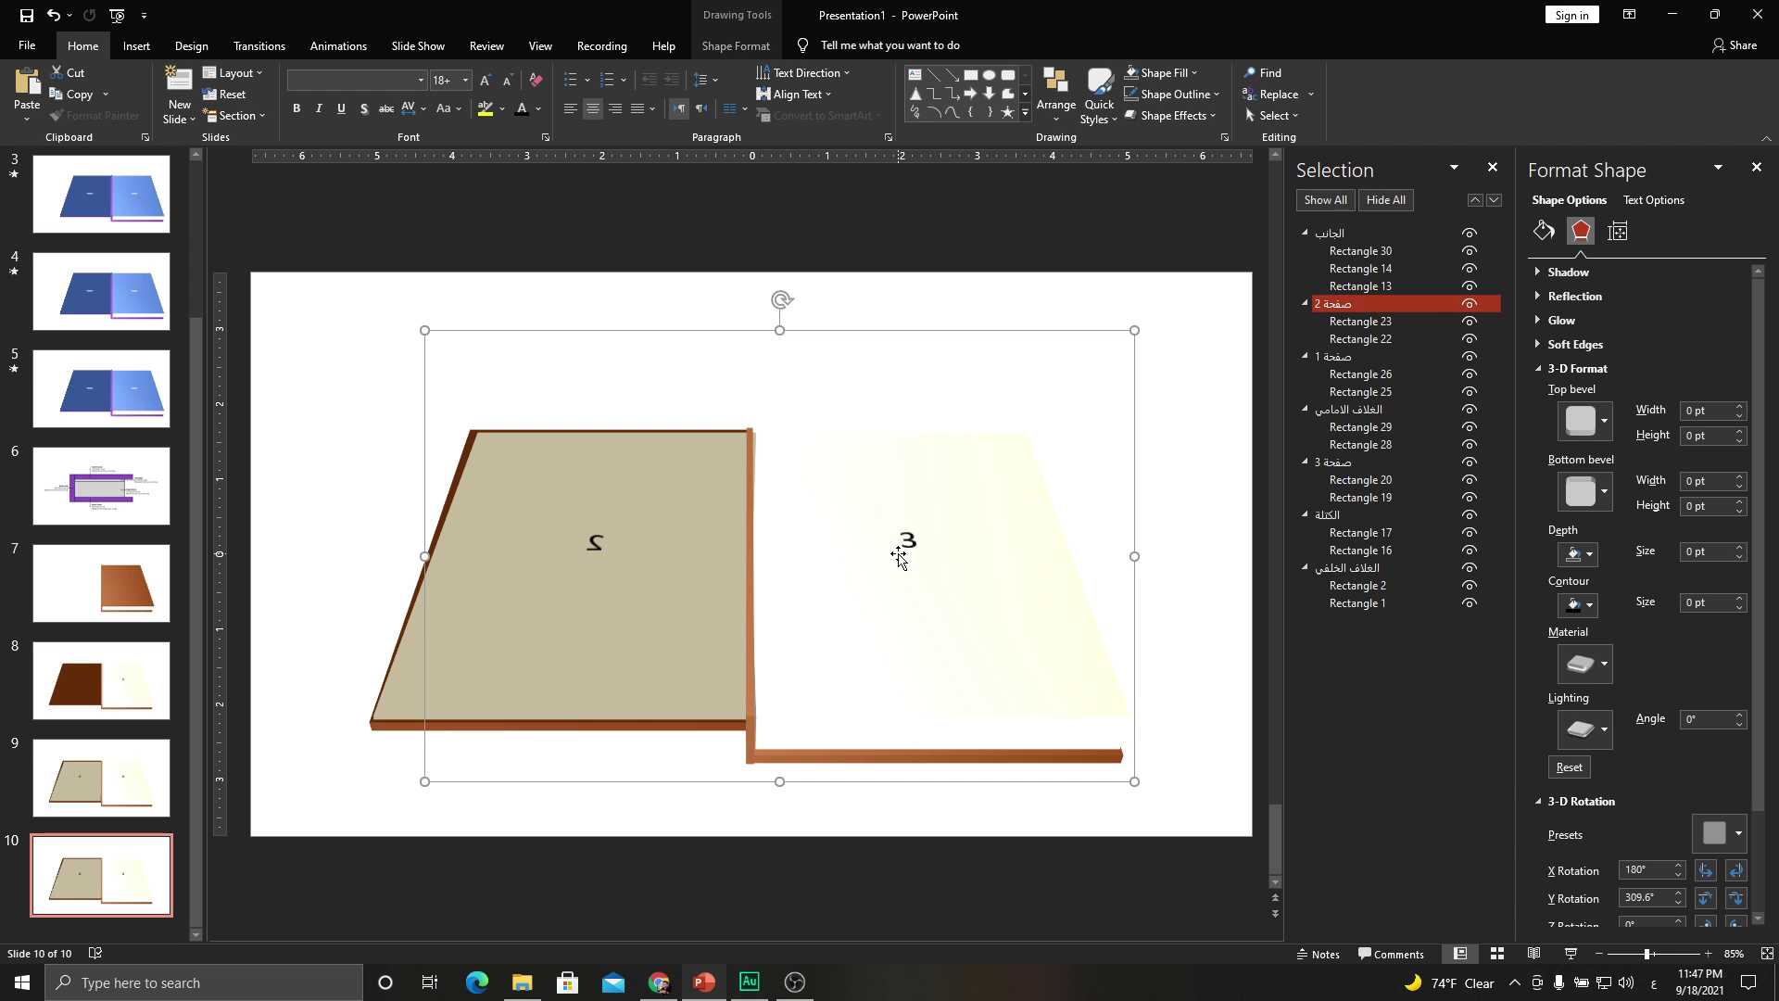
Apply the Morph transition to slides 7–10 and start the slide show from slide 7.
{"action": "left_click", "coordinate": [100, 604]}
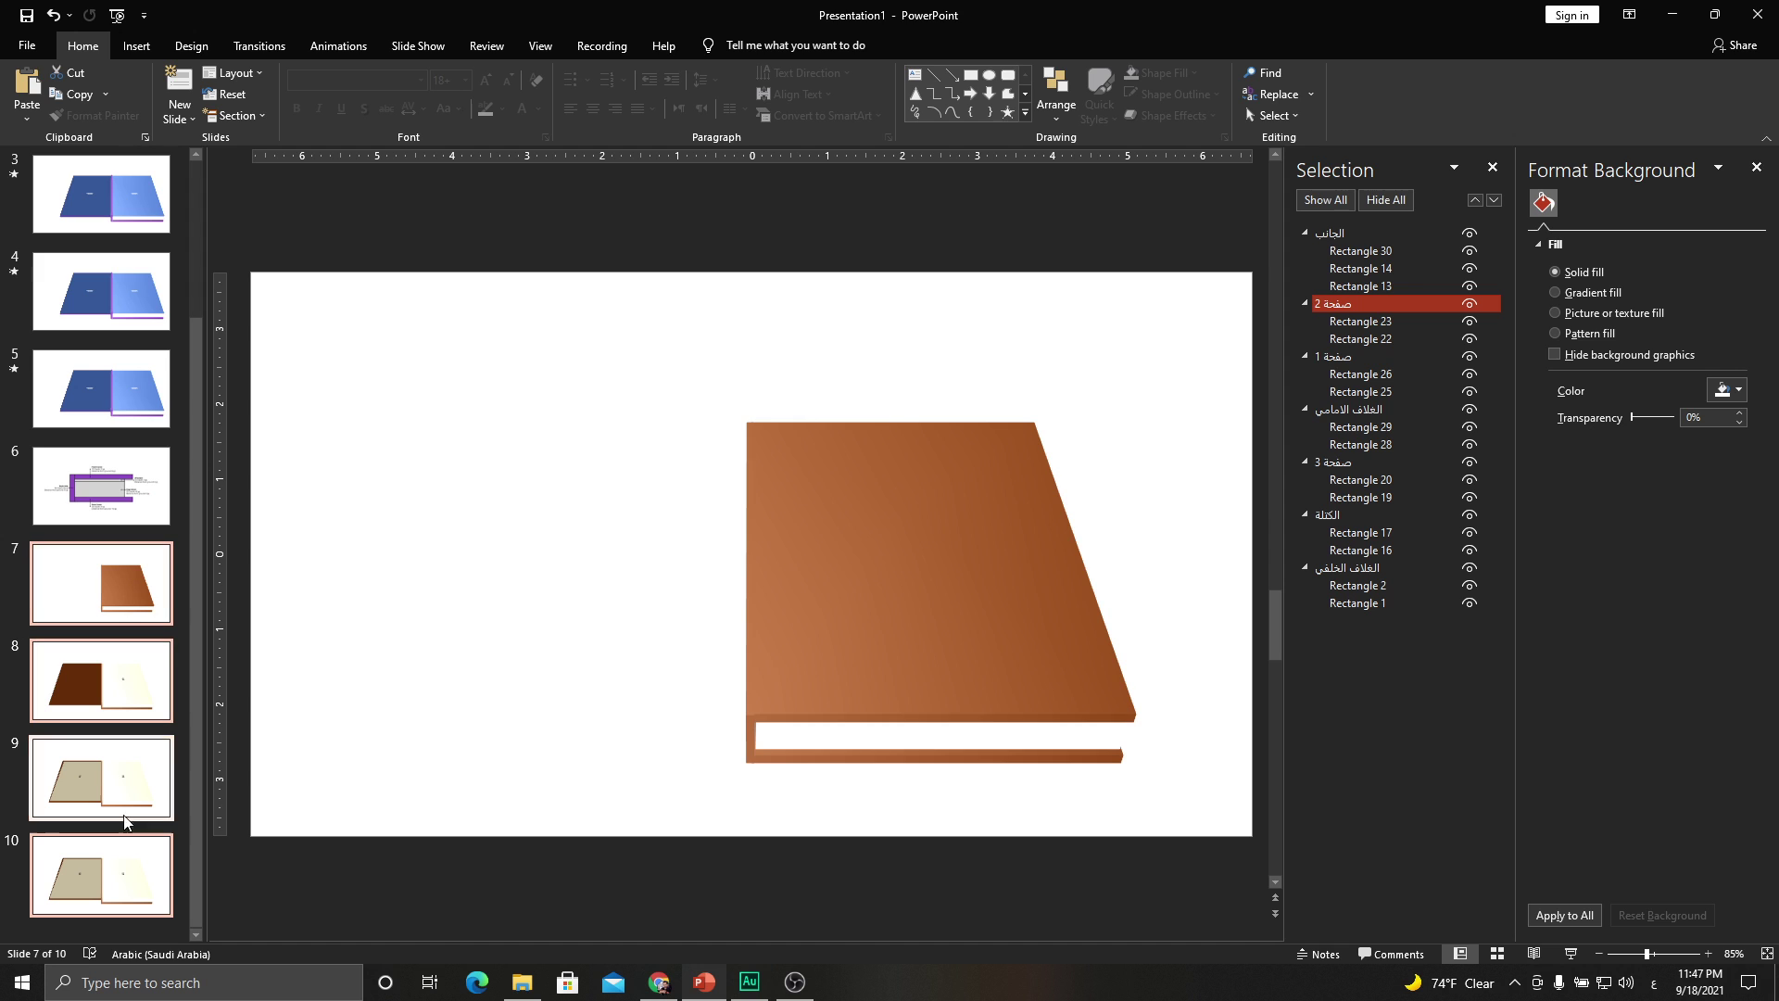
{"action": "left_click", "coordinate": [121, 886], "text": "shift"}
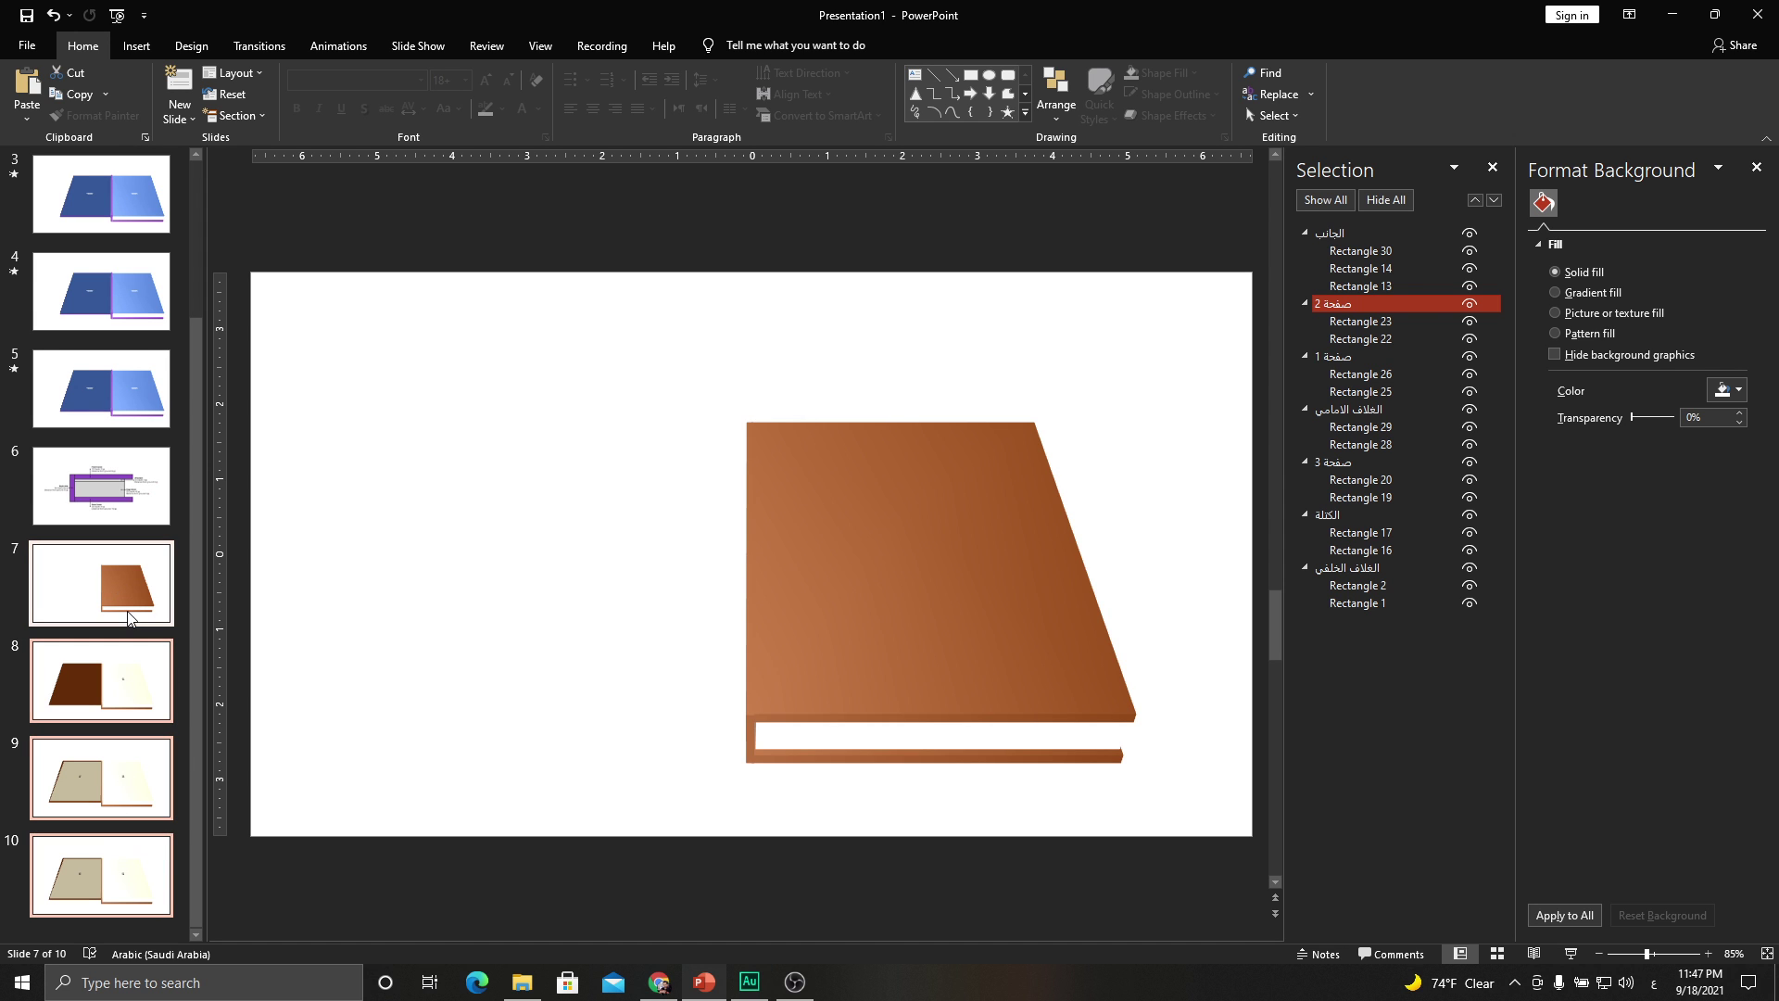
{"action": "left_click", "coordinate": [259, 46]}
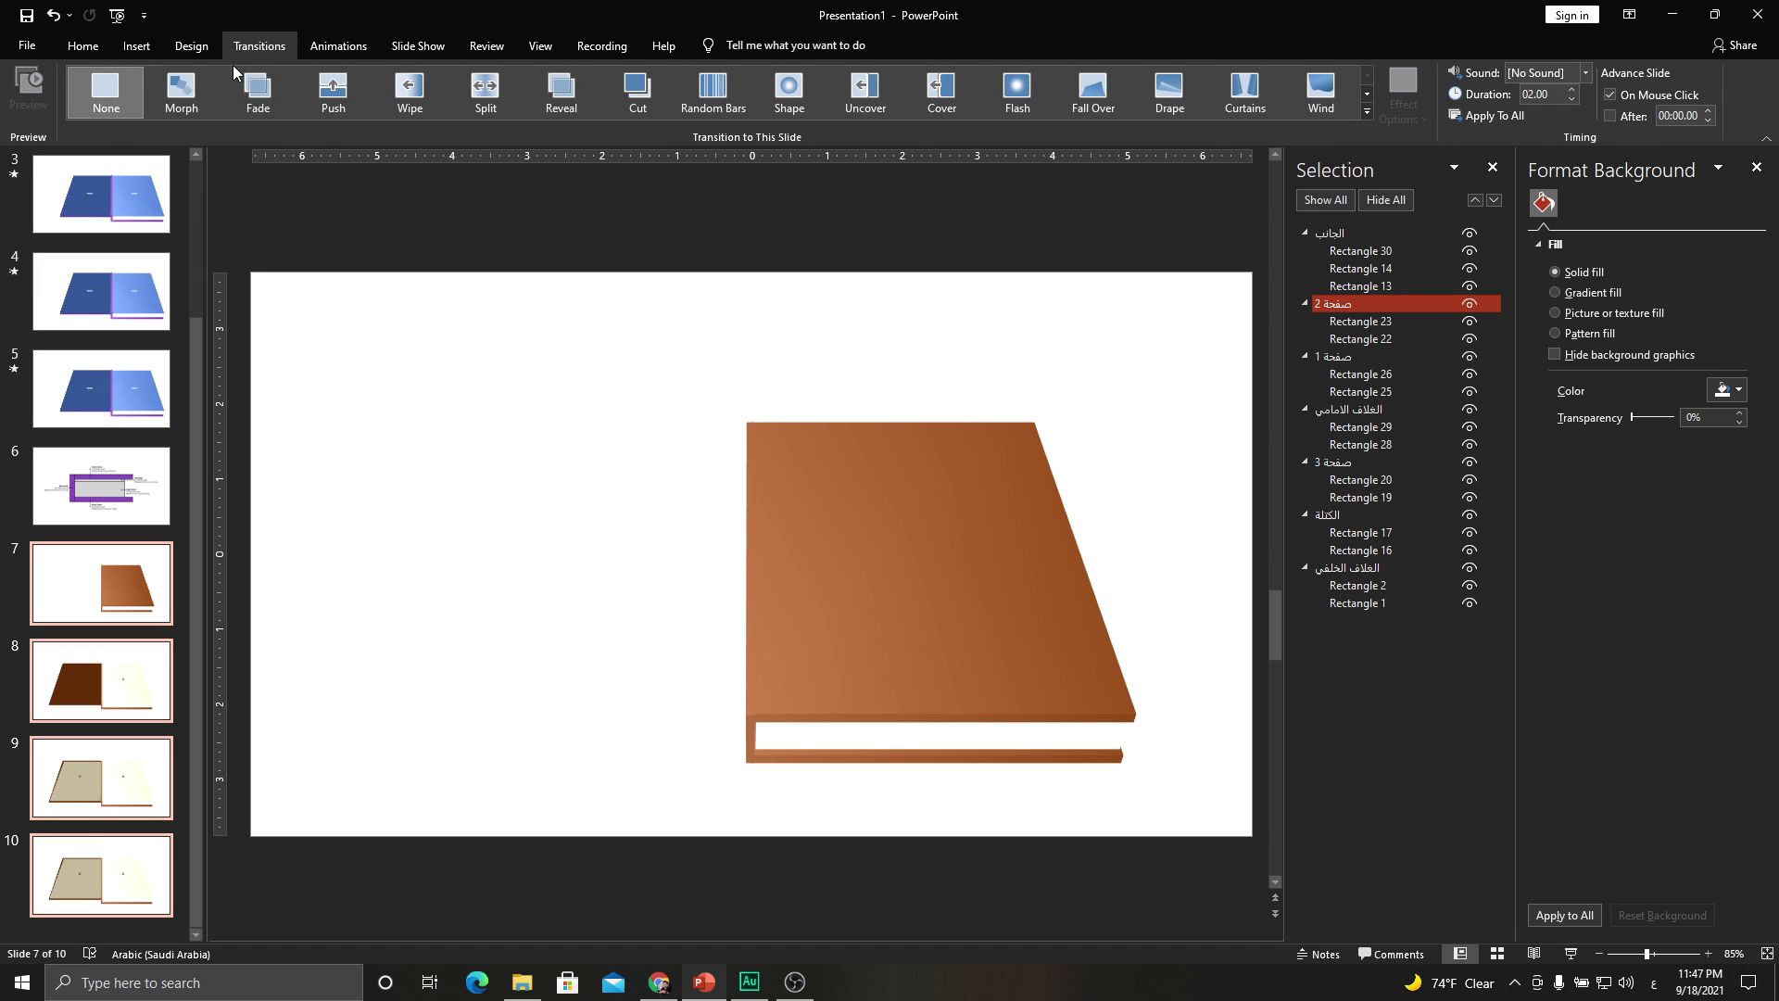
{"action": "left_click", "coordinate": [181, 104]}
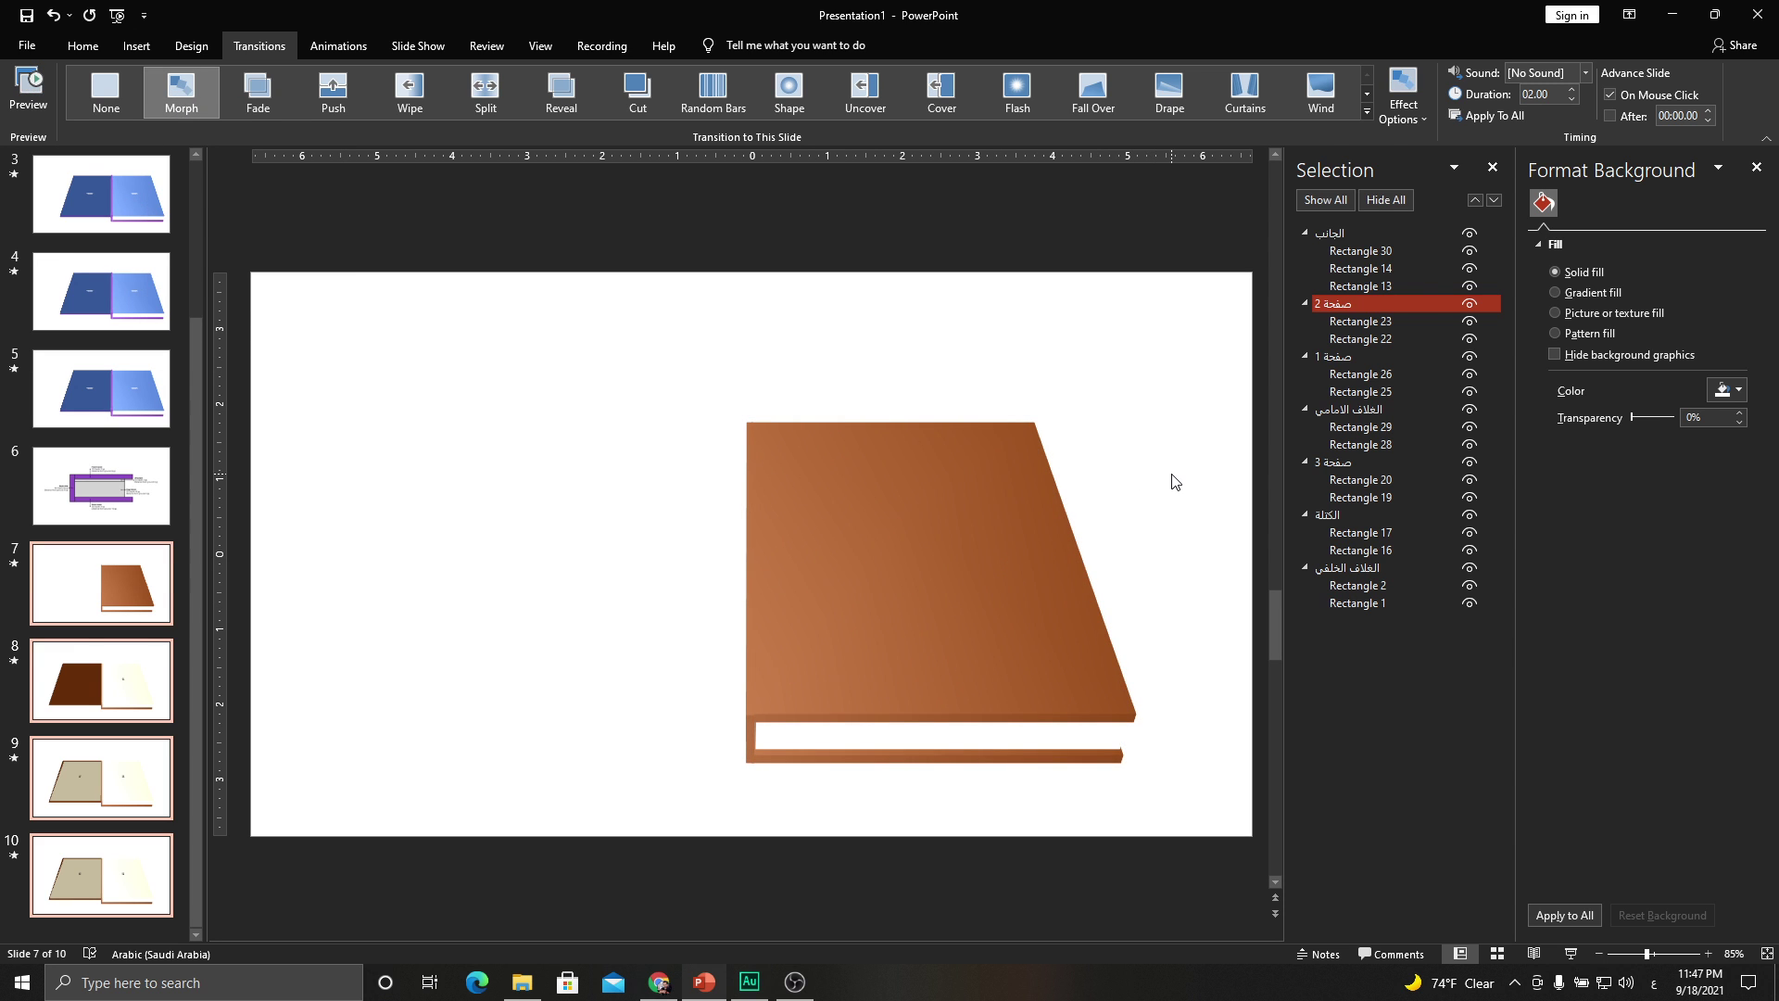
{"action": "left_click", "coordinate": [1175, 482]}
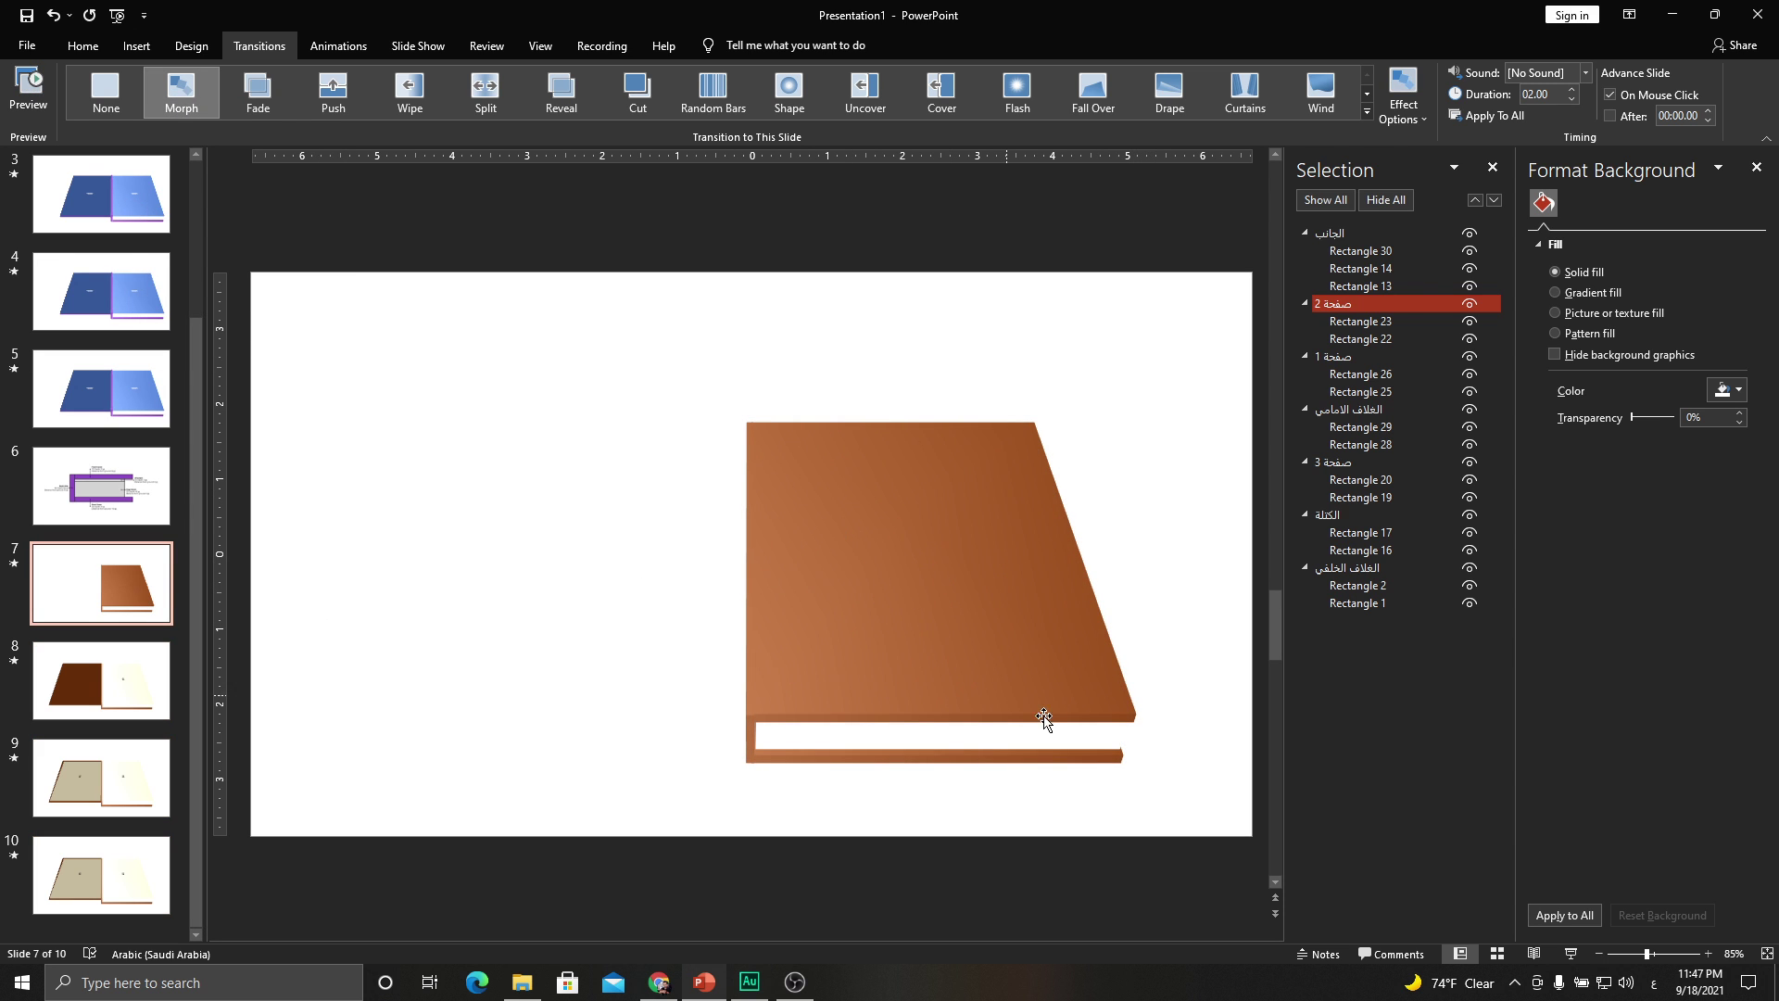
{"action": "left_click", "coordinate": [1570, 953]}
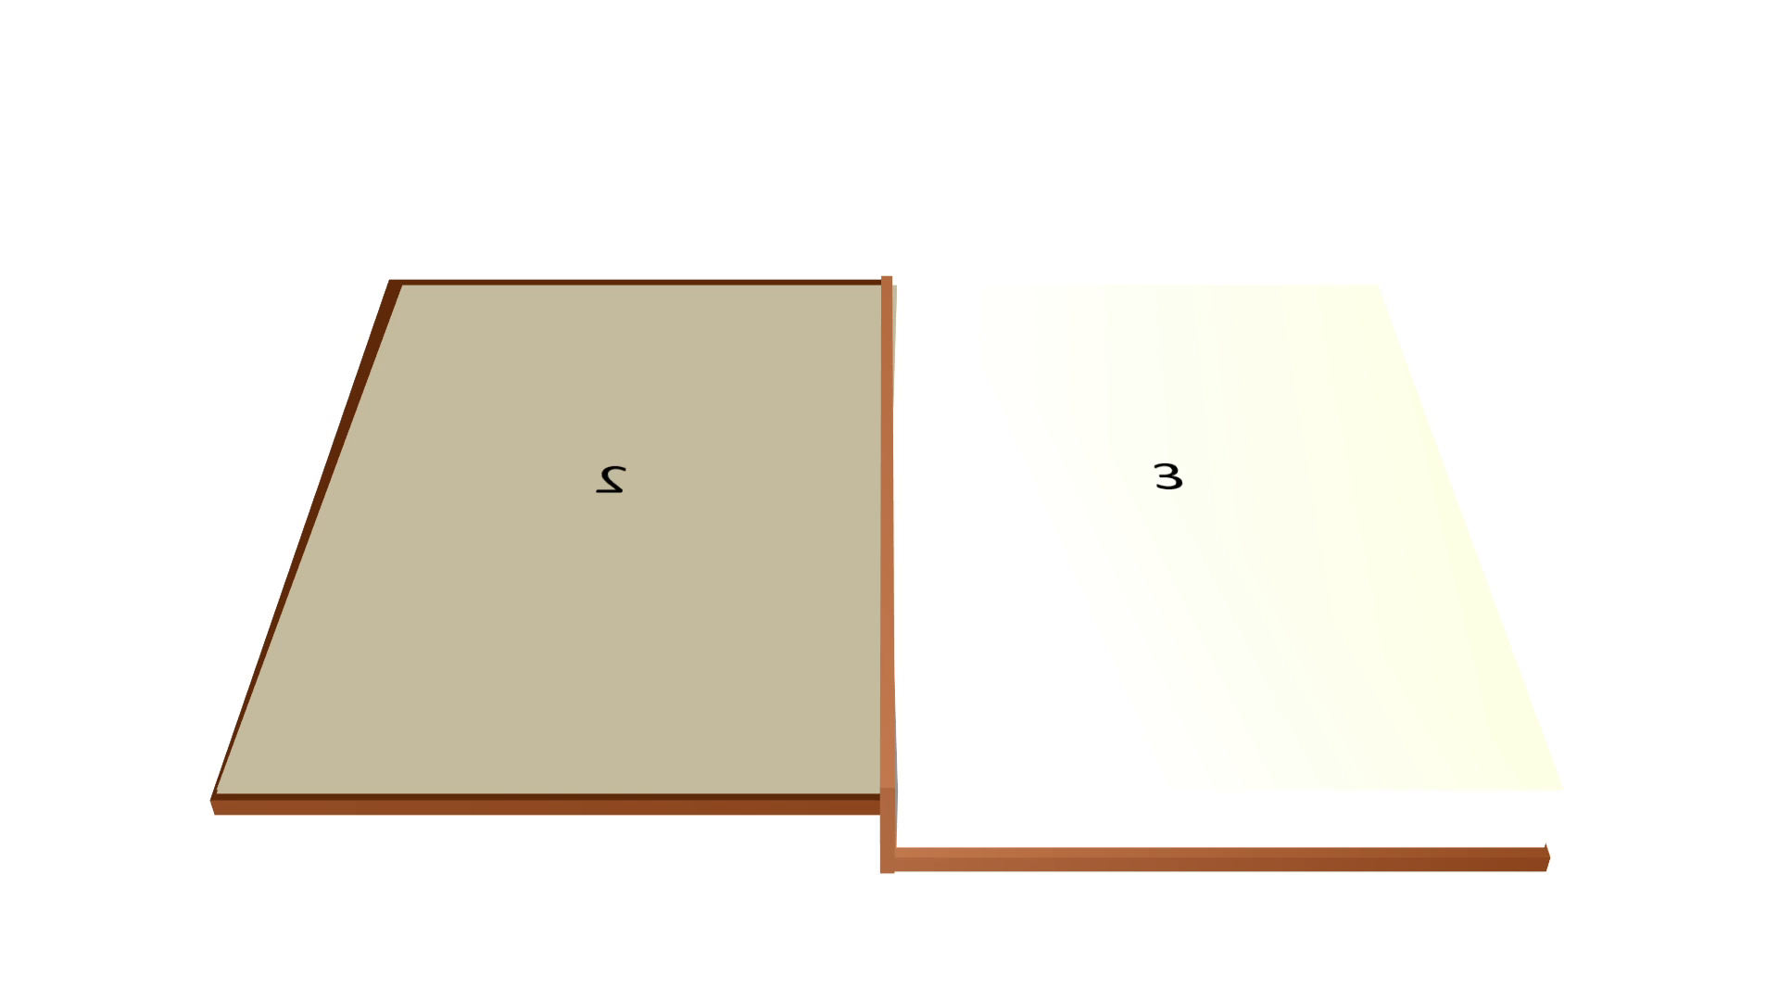
Exit the slide show with Esc to get back to editing slide 10.
{"action": "key", "text": "Escape"}
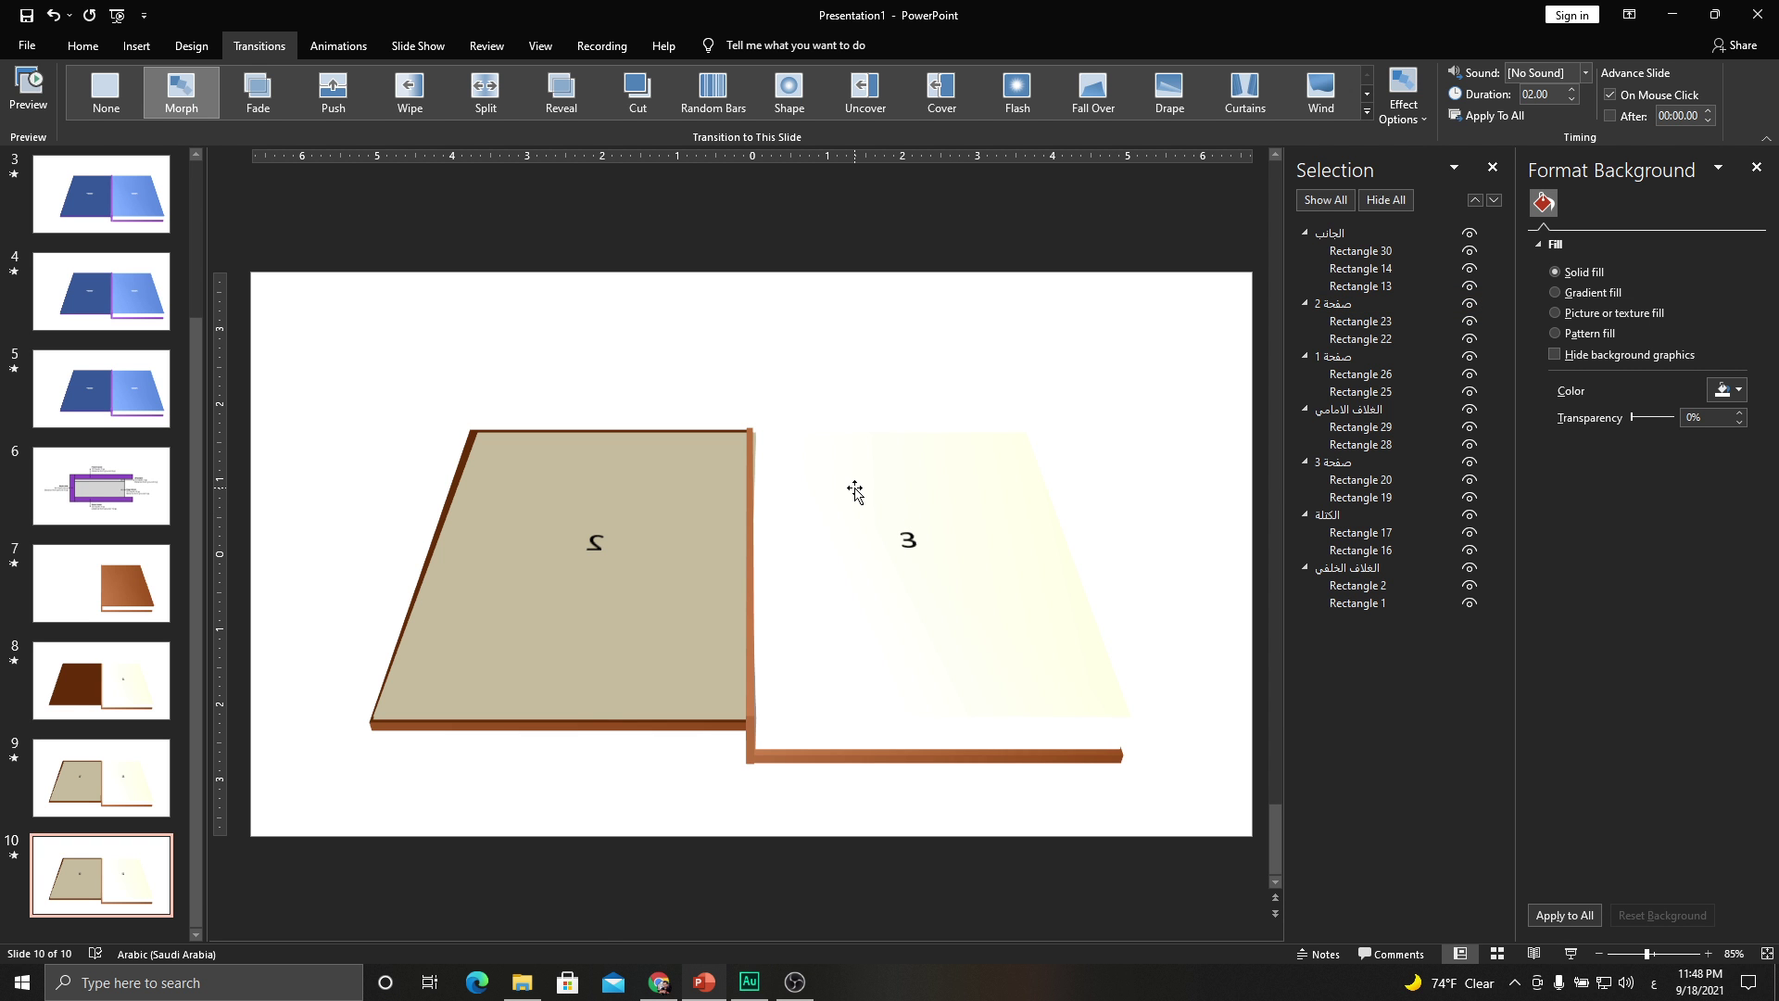